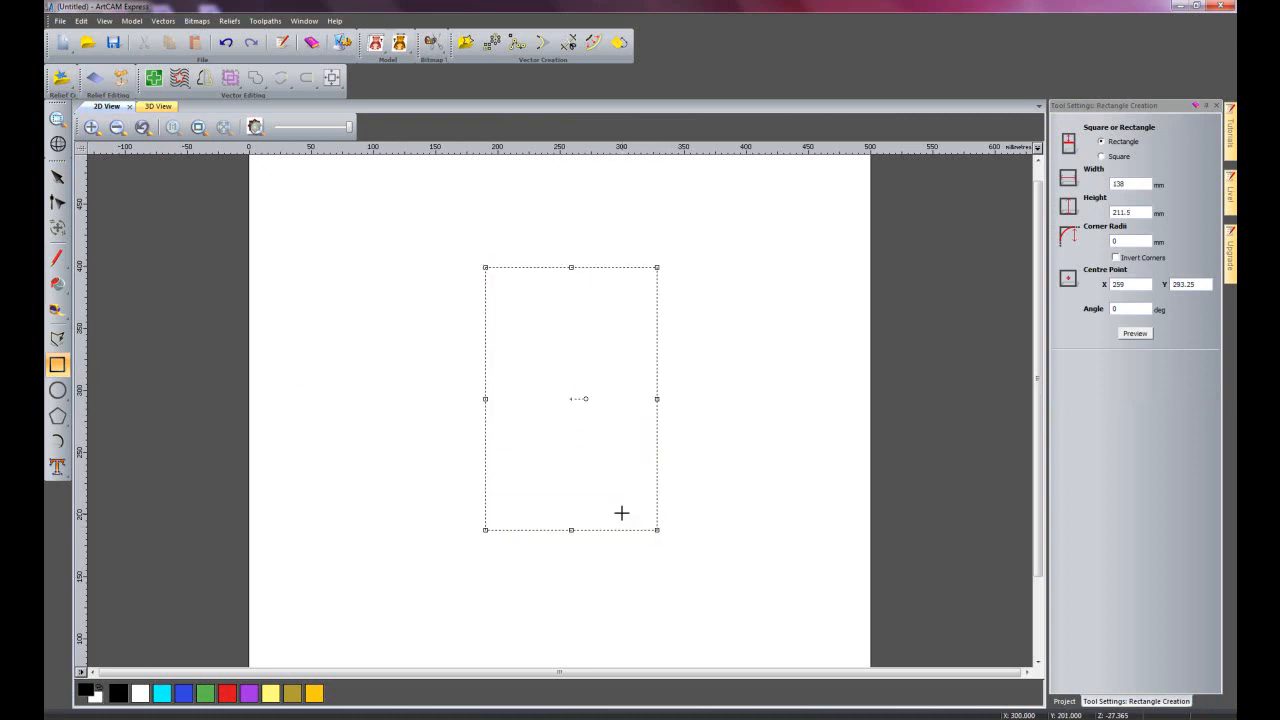
Finish the rectangle and centre it on the page
{"action": "key", "text": "Escape"}
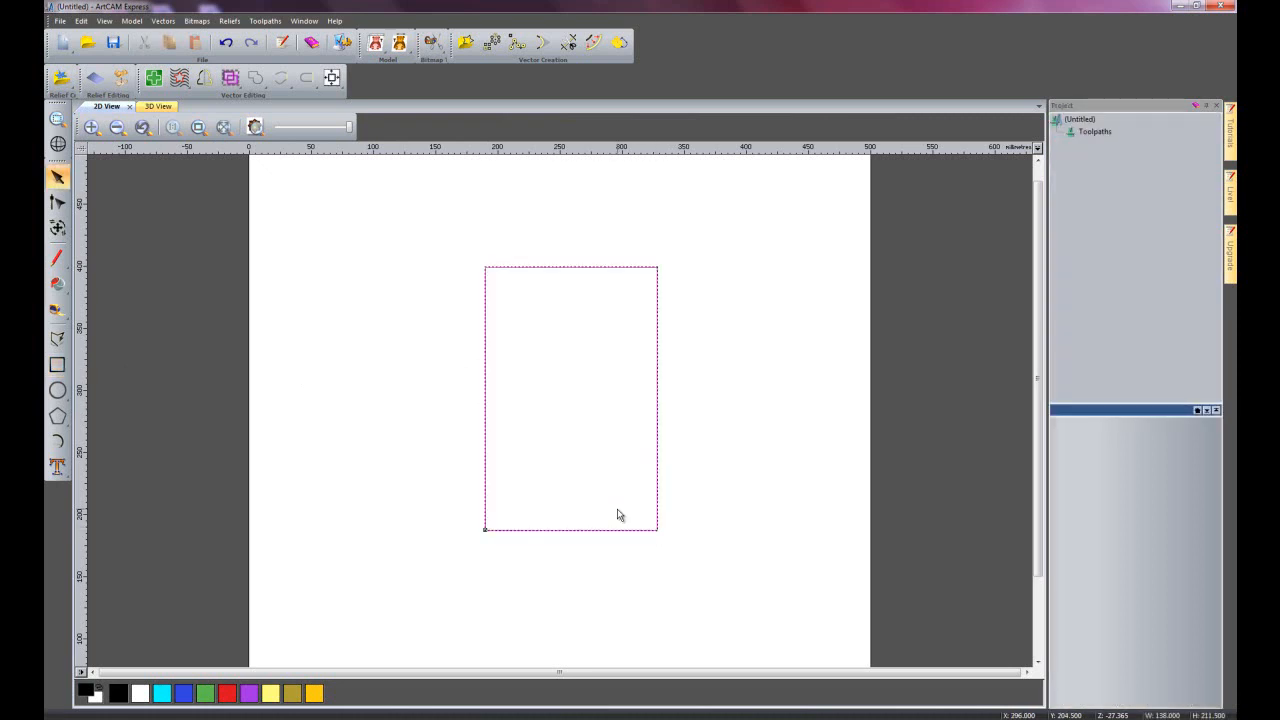
{"action": "key", "text": "F9"}
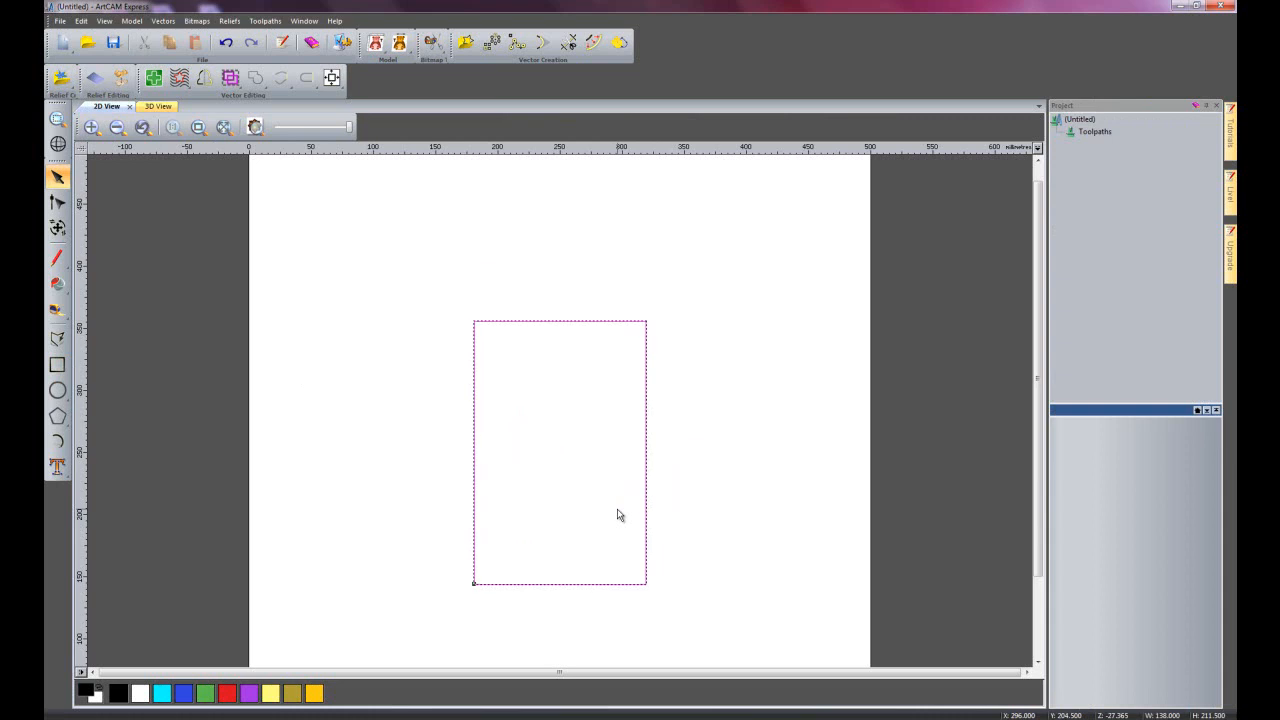
{"action": "scroll", "coordinate": [1041, 461], "scroll_direction": "down", "scroll_amount": 1}
{"action": "scroll", "coordinate": [1041, 461], "scroll_direction": "down", "scroll_amount": 1}
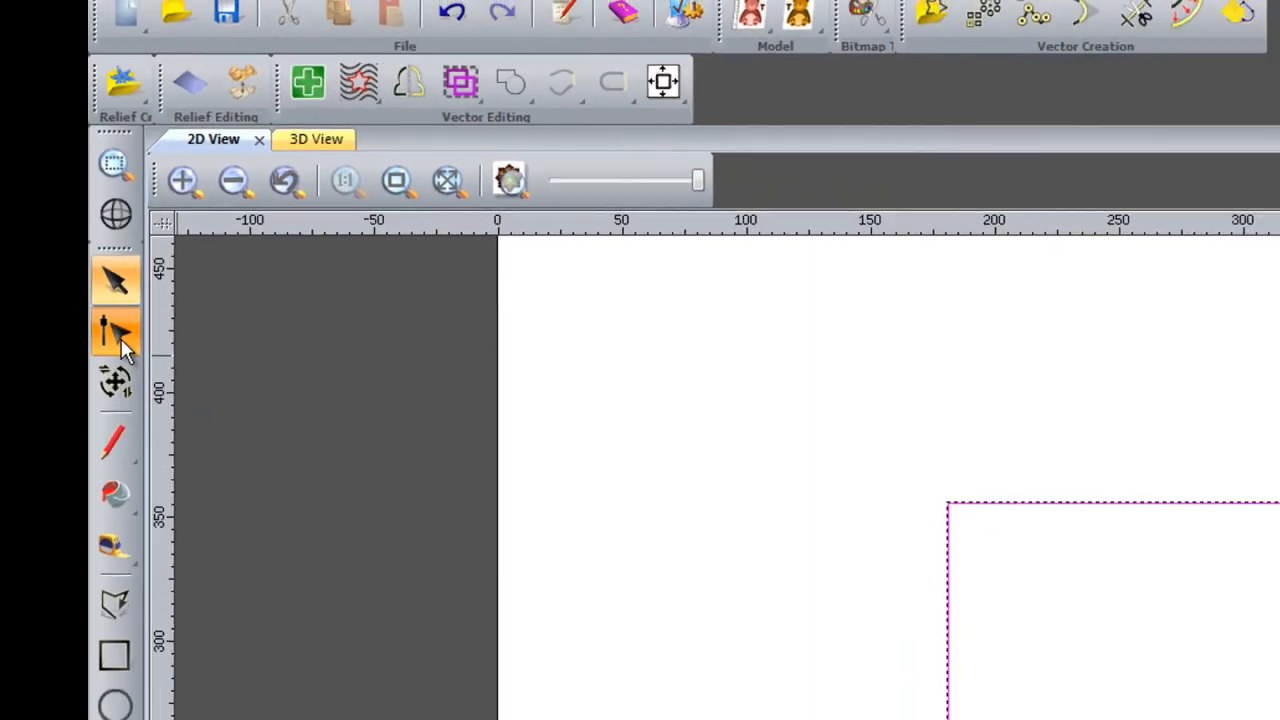
Edit the rectangle's nodes and pull the left edge's virtual mid-point slightly inward
{"action": "left_click", "coordinate": [154, 412]}
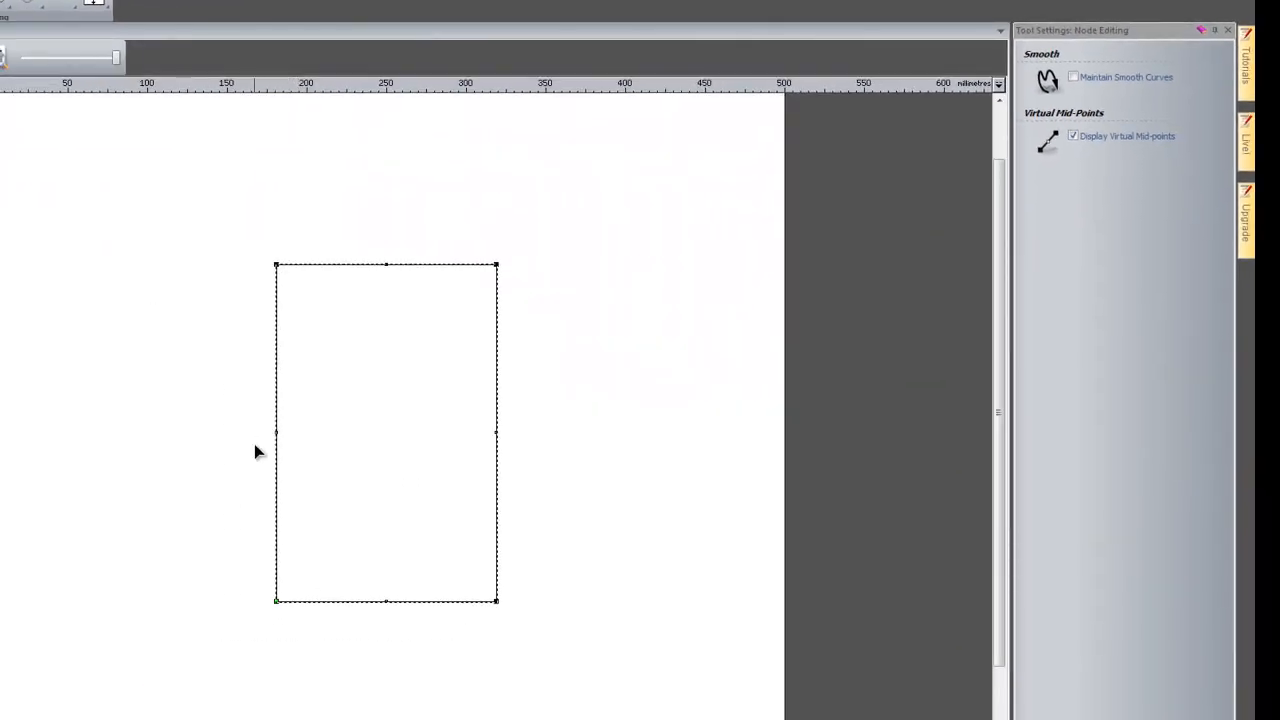
{"action": "scroll", "coordinate": [256, 440], "scroll_direction": "up", "scroll_amount": 1}
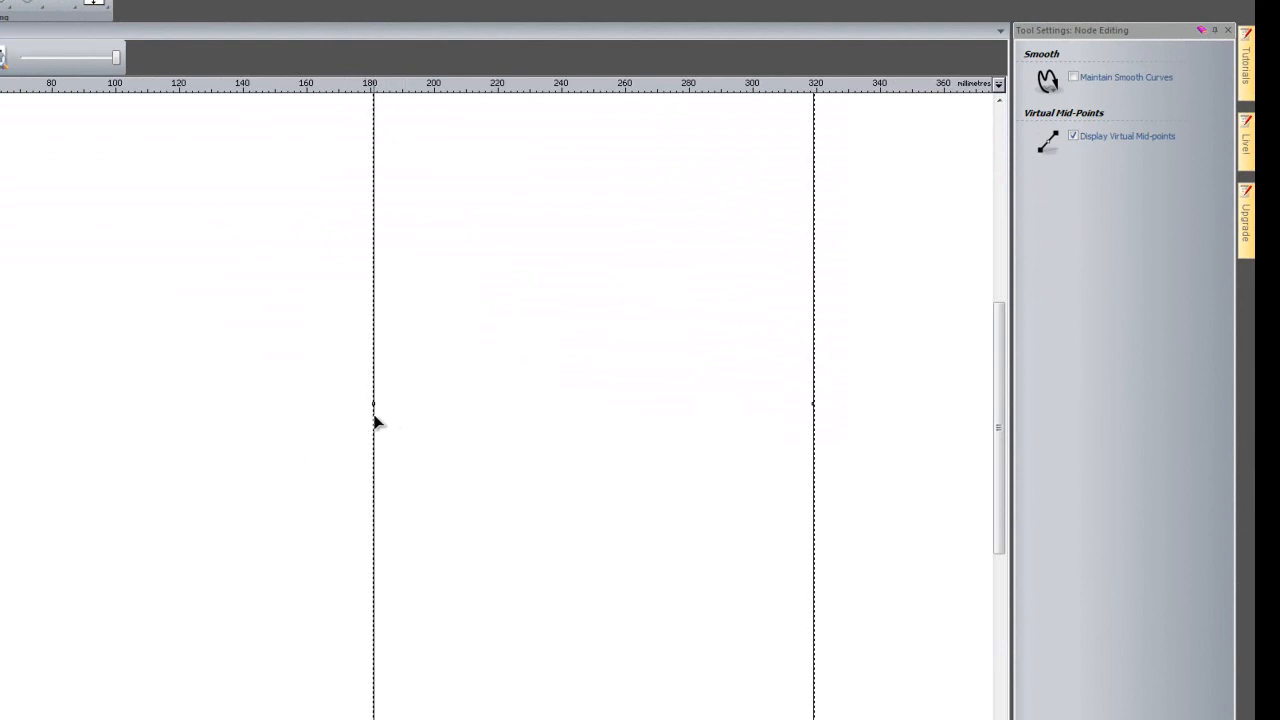
{"action": "scroll", "coordinate": [377, 407], "scroll_direction": "down", "scroll_amount": 1}
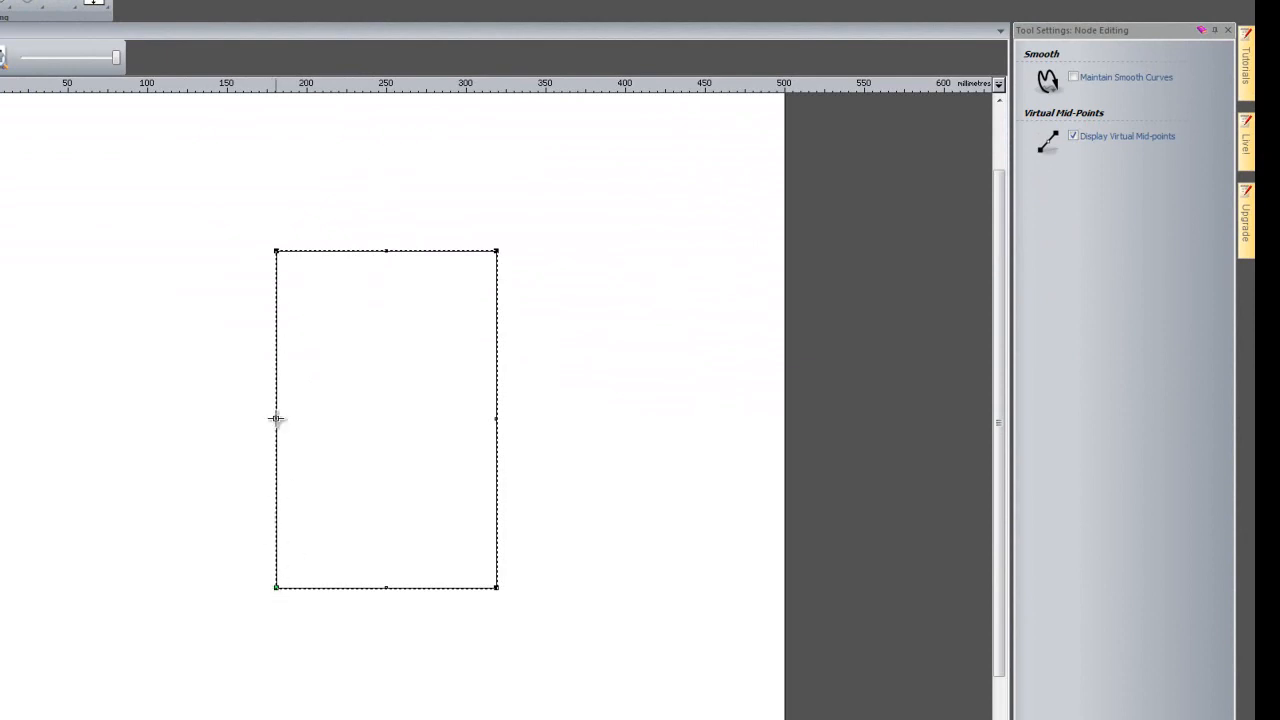
{"action": "mouse_move", "coordinate": [276, 419]}
{"action": "left_mouse_down"}
{"action": "mouse_move", "coordinate": [308, 420]}
{"action": "mouse_move", "coordinate": [290, 415]}
{"action": "left_mouse_up"}
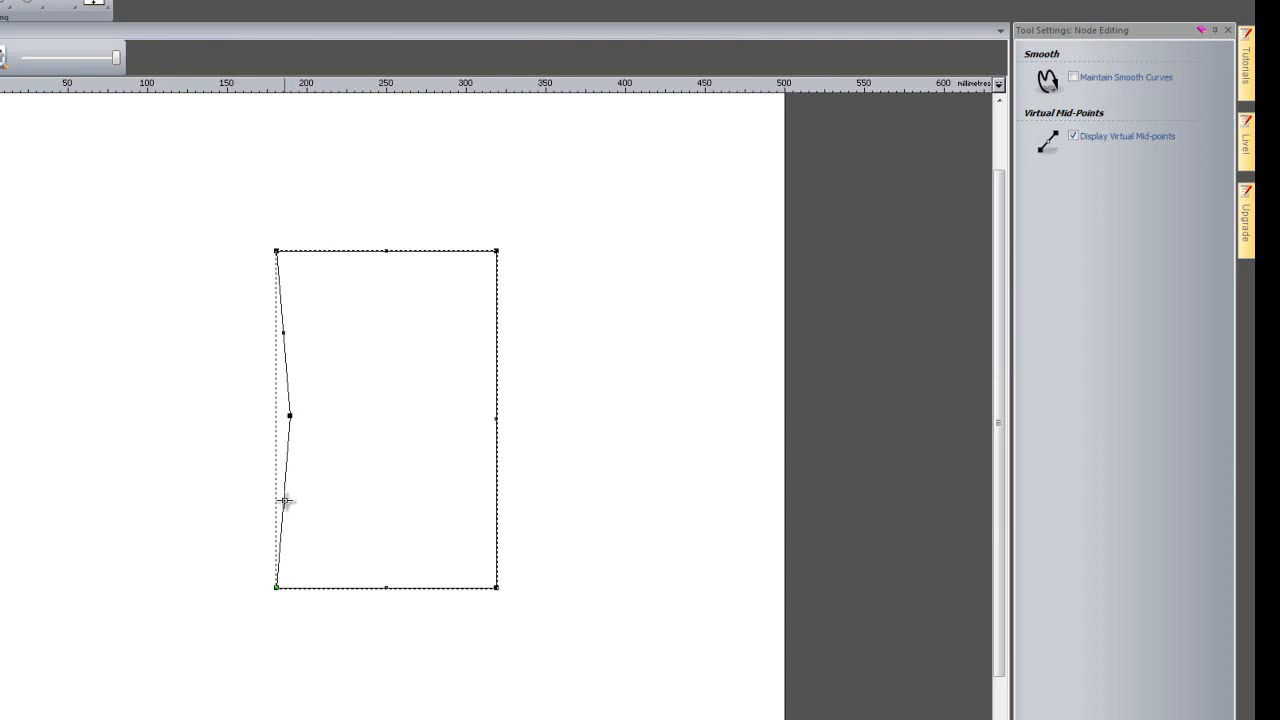
Smooth the upper-left corner node of the shape
{"action": "right_click", "coordinate": [277, 251]}
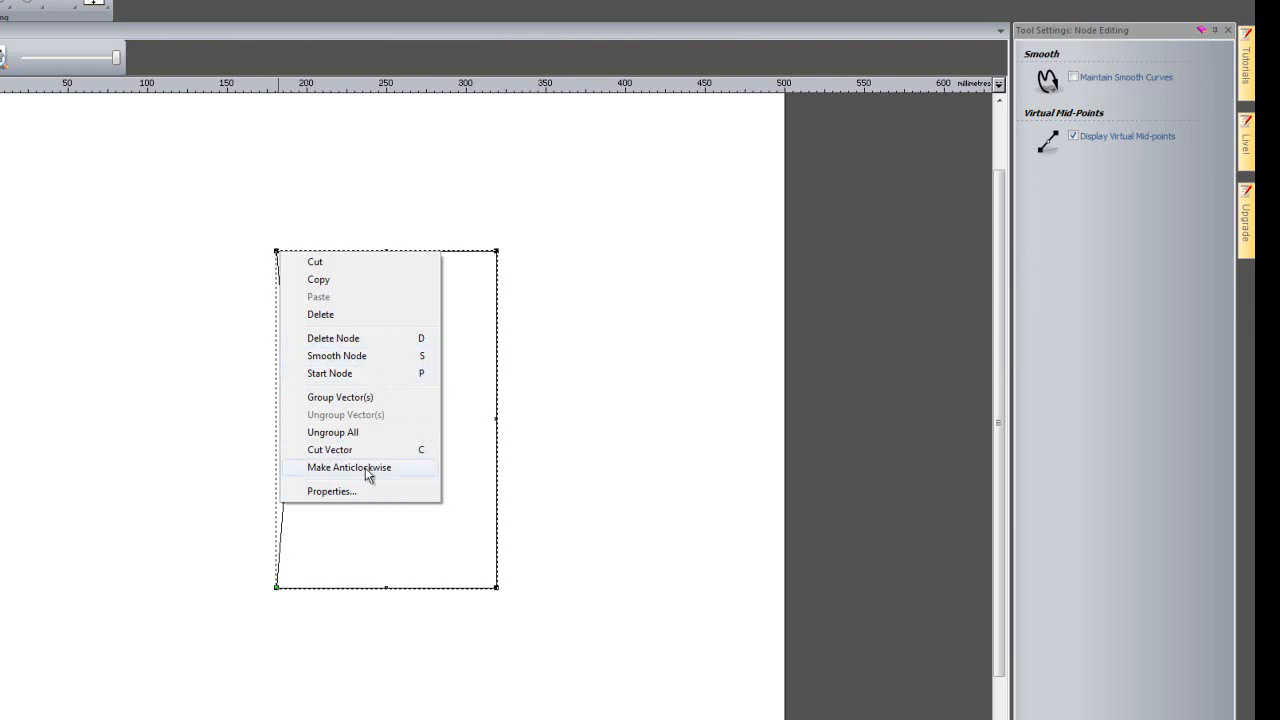
{"action": "left_click", "coordinate": [196, 337]}
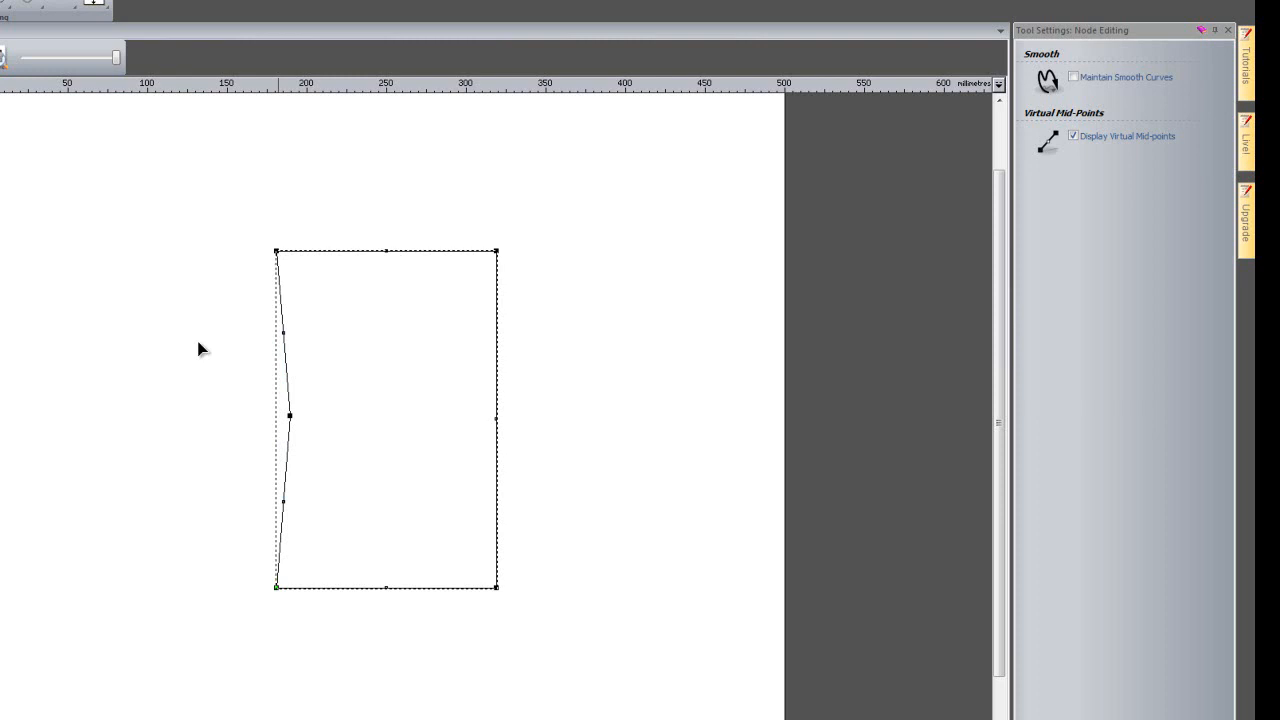
{"action": "right_click", "coordinate": [277, 251]}
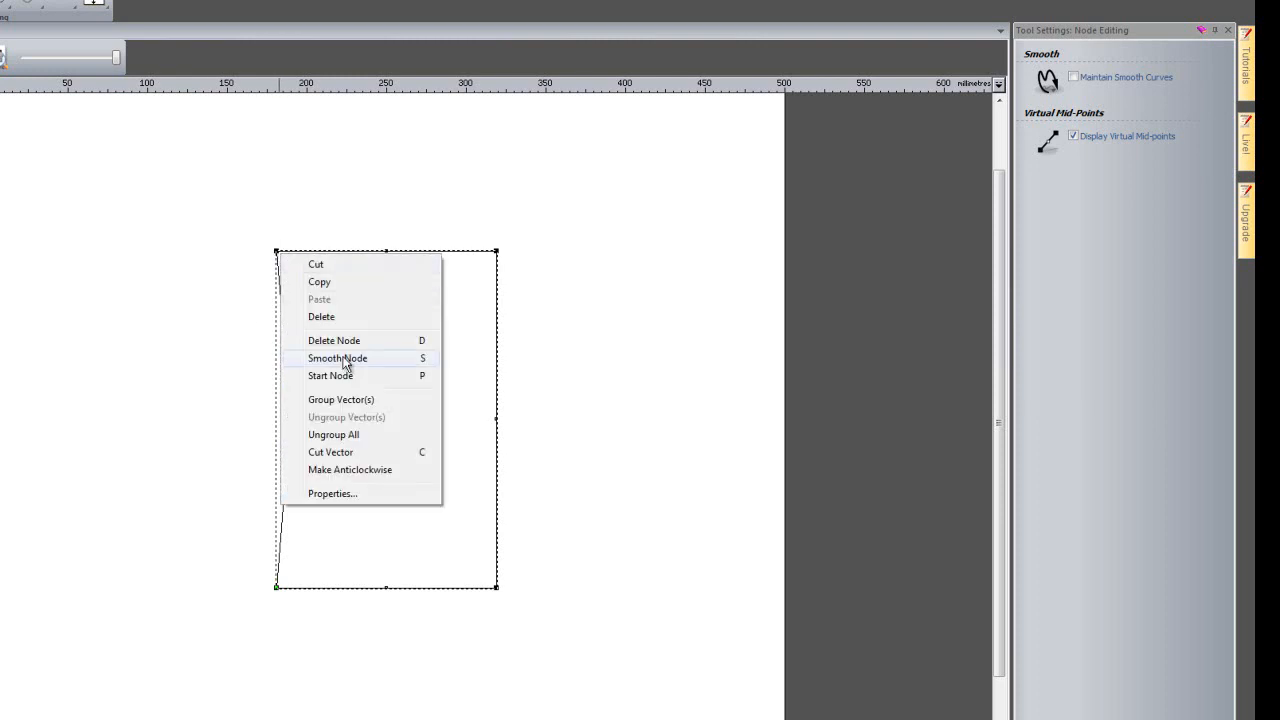
{"action": "left_click", "coordinate": [232, 254]}
{"action": "key", "text": "s"}
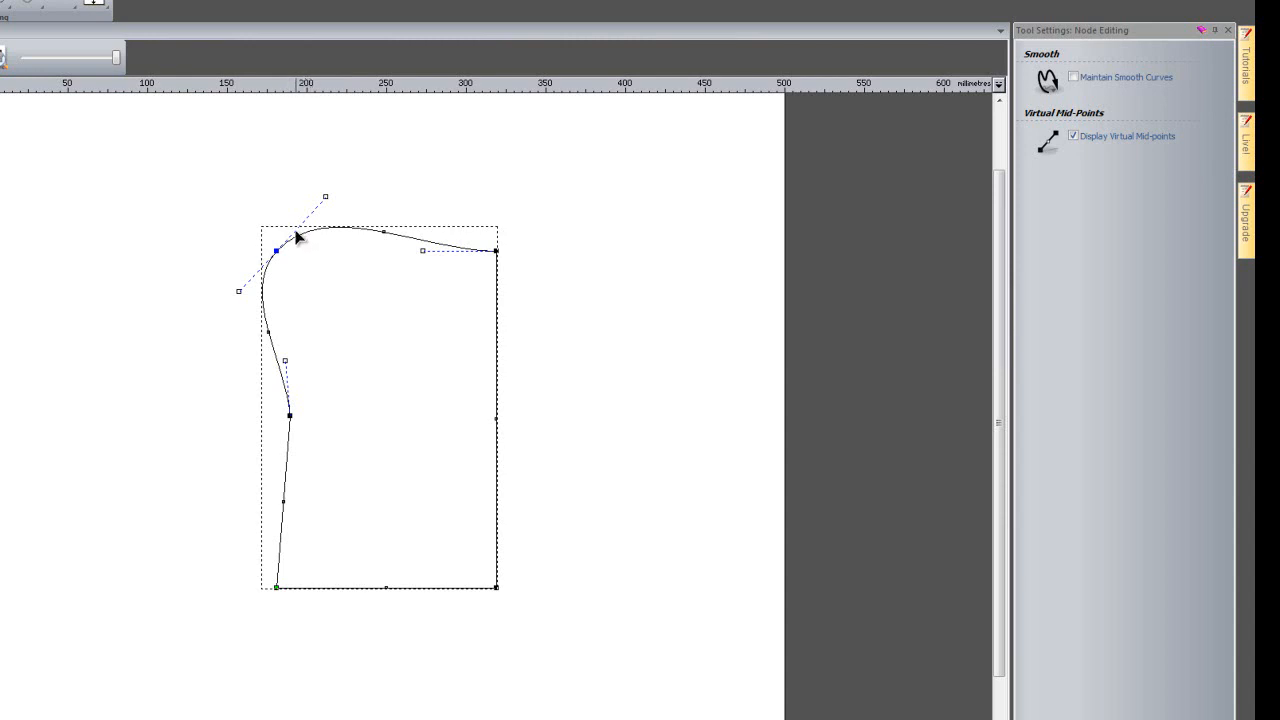
Reshape the curve around the smoothed upper-left corner with its tangent handle, and deselect the vector
{"action": "scroll", "coordinate": [297, 231], "scroll_direction": "up", "scroll_amount": 1}
{"action": "scroll", "coordinate": [409, 420], "scroll_direction": "up", "scroll_amount": 1}
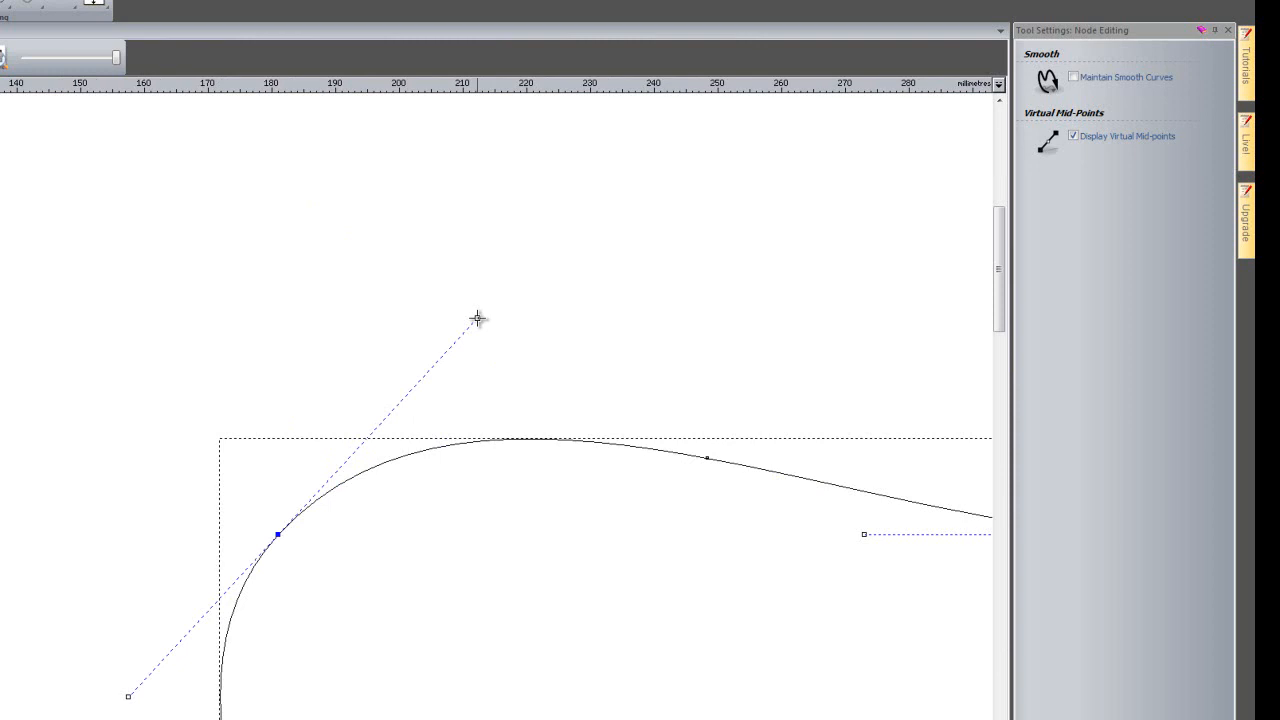
{"action": "scroll", "coordinate": [450, 350], "scroll_direction": "down", "scroll_amount": 1}
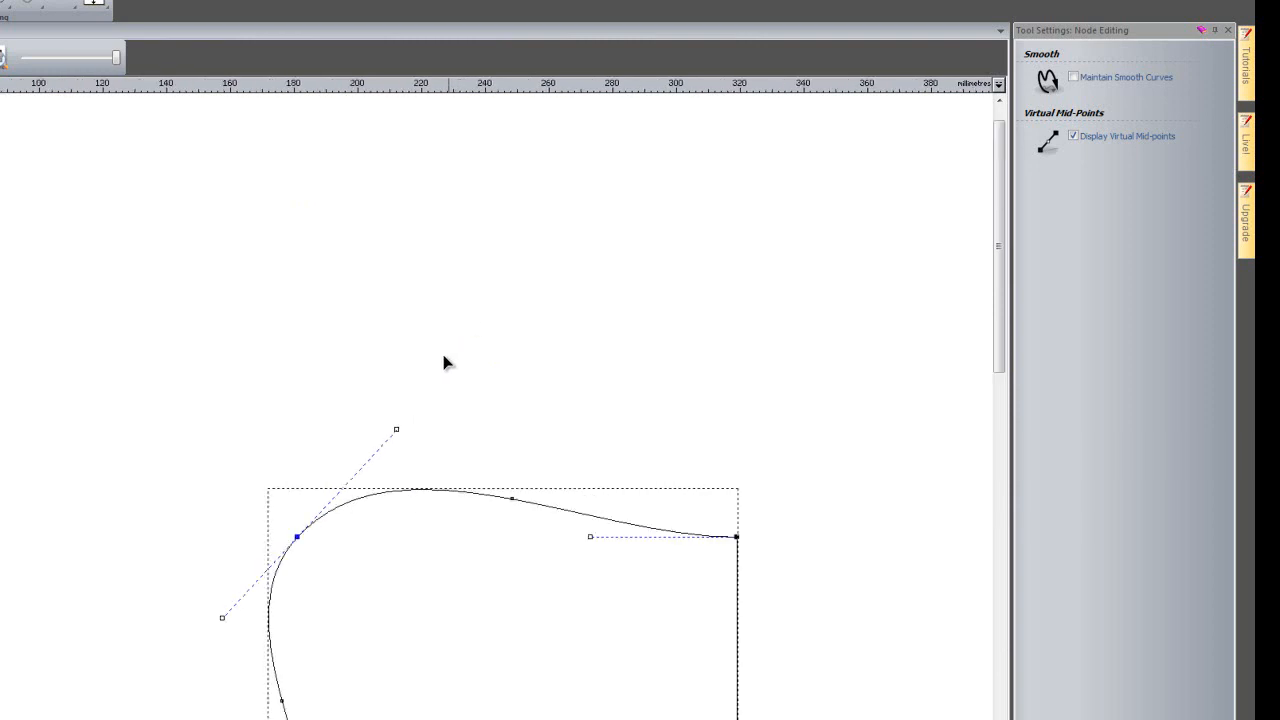
{"action": "left_click", "coordinate": [395, 428]}
{"action": "left_click_drag", "start_coordinate": [337, 496], "coordinate": [320, 520]}
{"action": "left_click_drag", "start_coordinate": [319, 515], "coordinate": [397, 446]}
{"action": "left_click", "coordinate": [370, 377]}
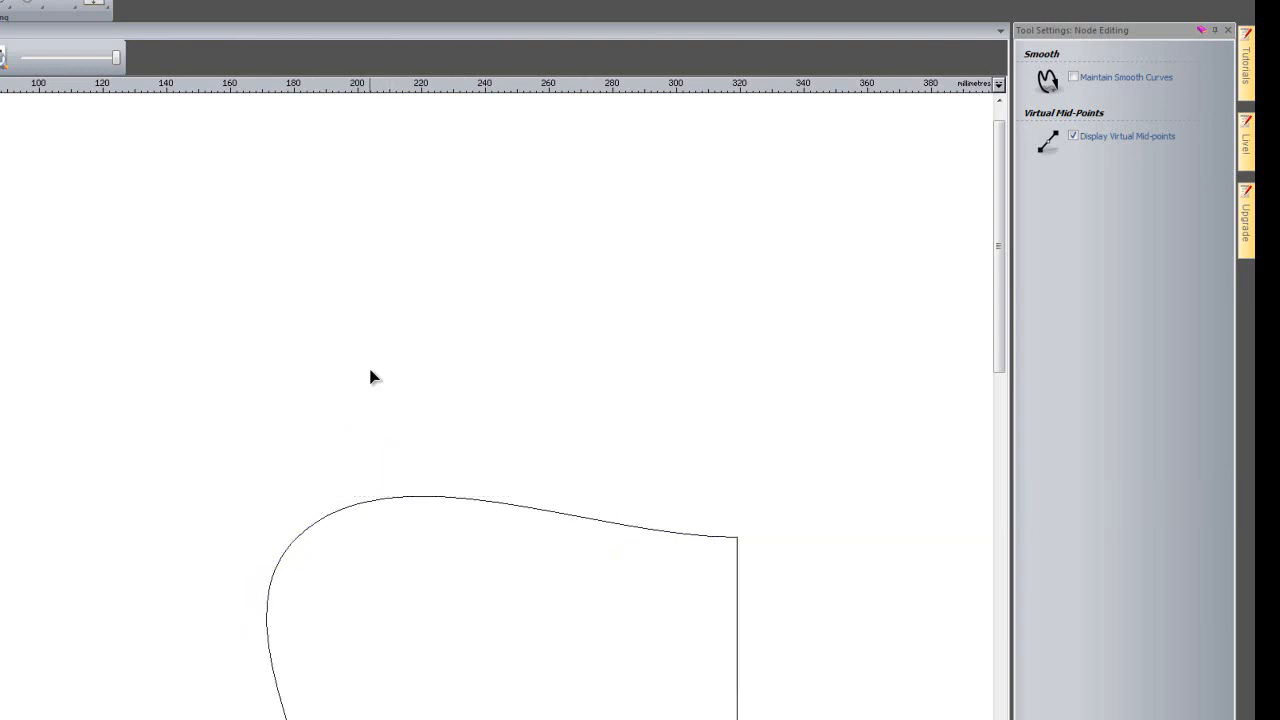
Undo the handle adjustment and the smoothing of the upper-left corner
{"action": "key", "text": "ctrl+z"}
{"action": "key", "text": "ctrl+z"}
{"action": "scroll", "coordinate": [461, 509], "scroll_direction": "down", "scroll_amount": 2}
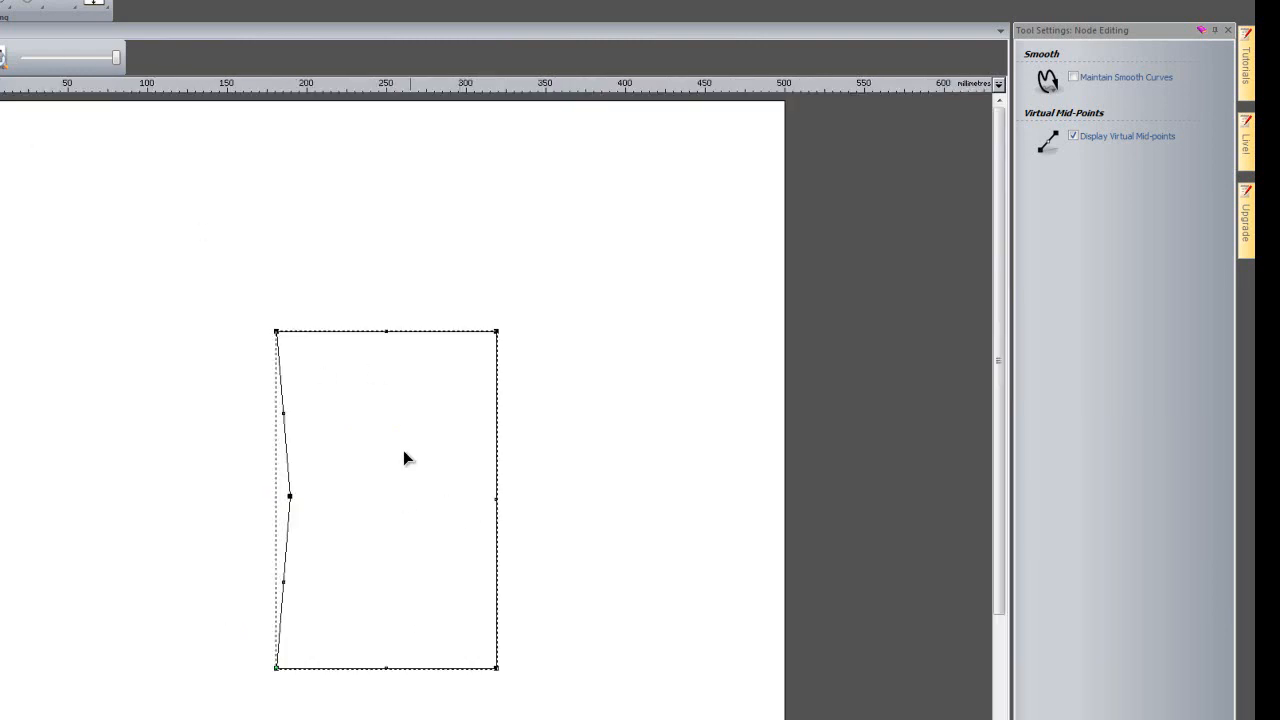
Convert the shape's straight top and bottom spans to arcs
{"action": "right_click", "coordinate": [366, 338]}
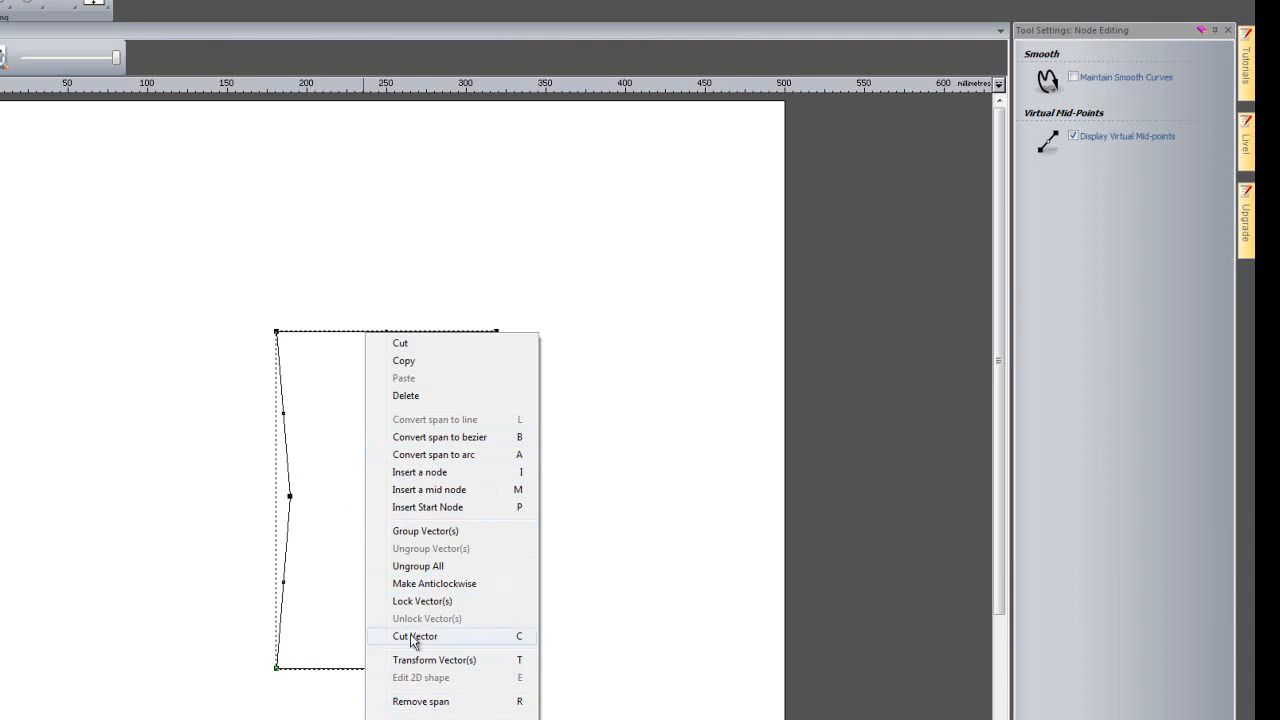
{"action": "left_click", "coordinate": [358, 510]}
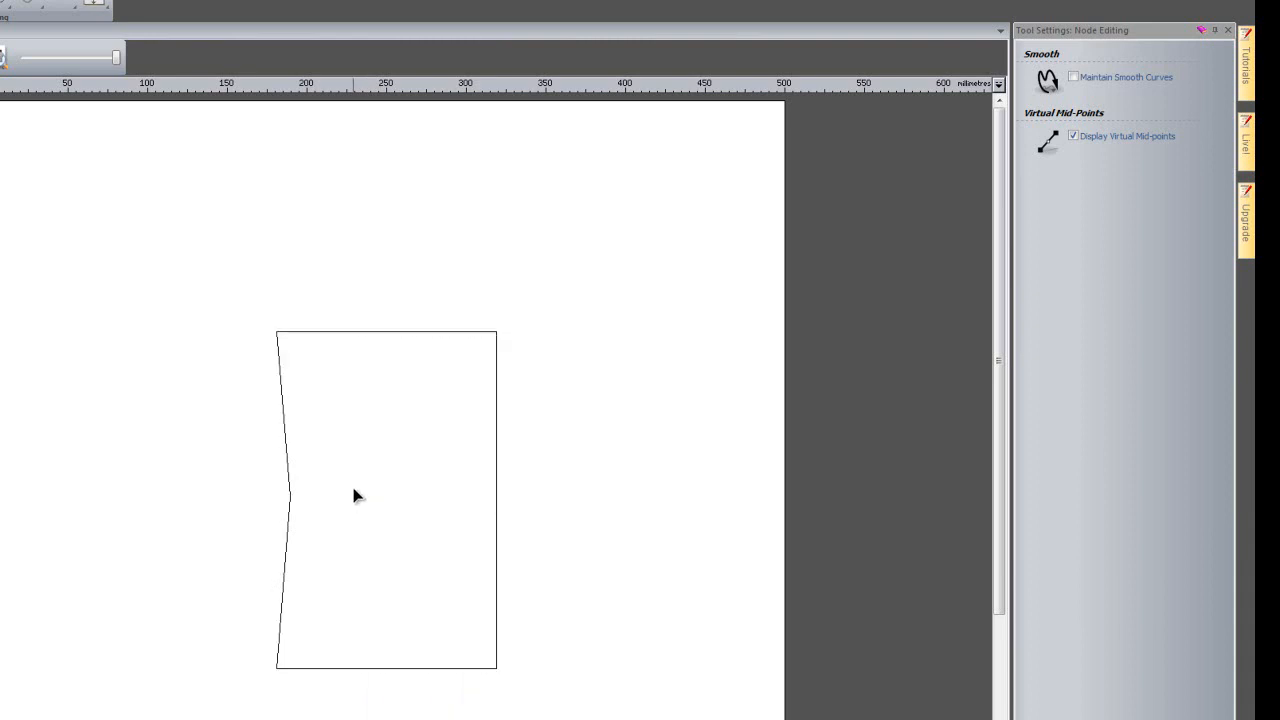
{"action": "left_click", "coordinate": [371, 338]}
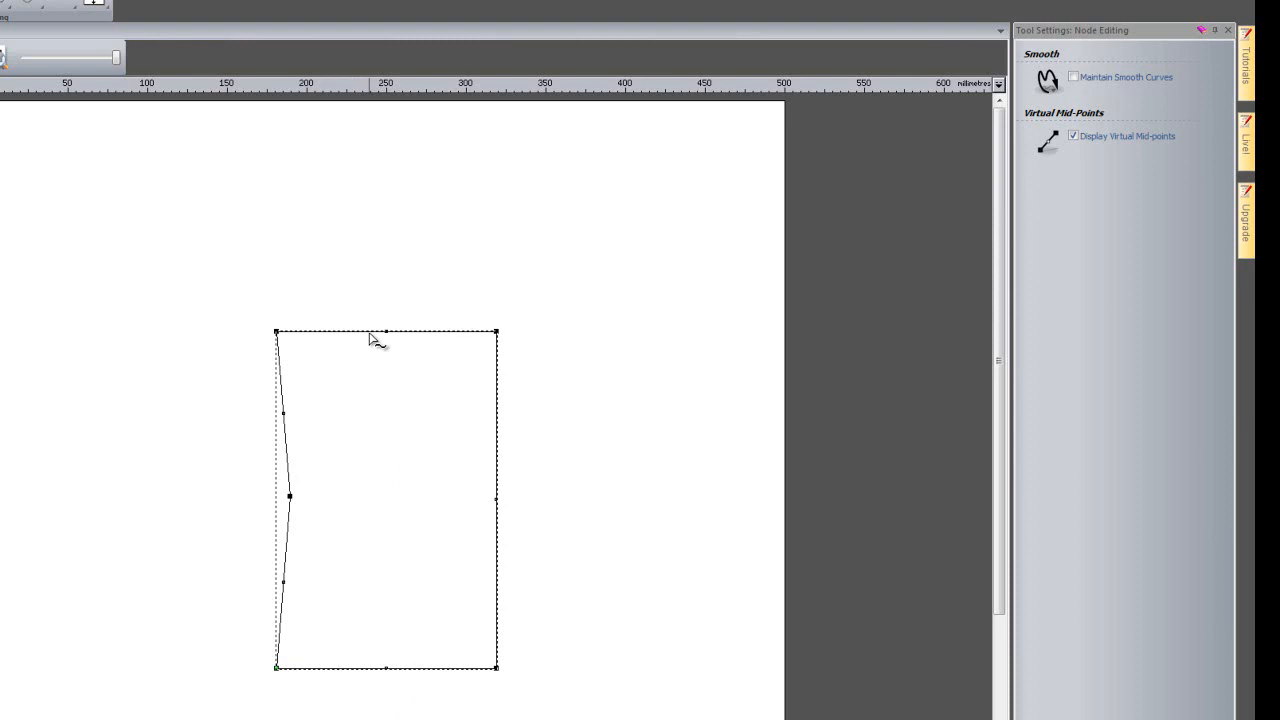
{"action": "key", "text": "r"}
{"action": "key", "text": "a"}
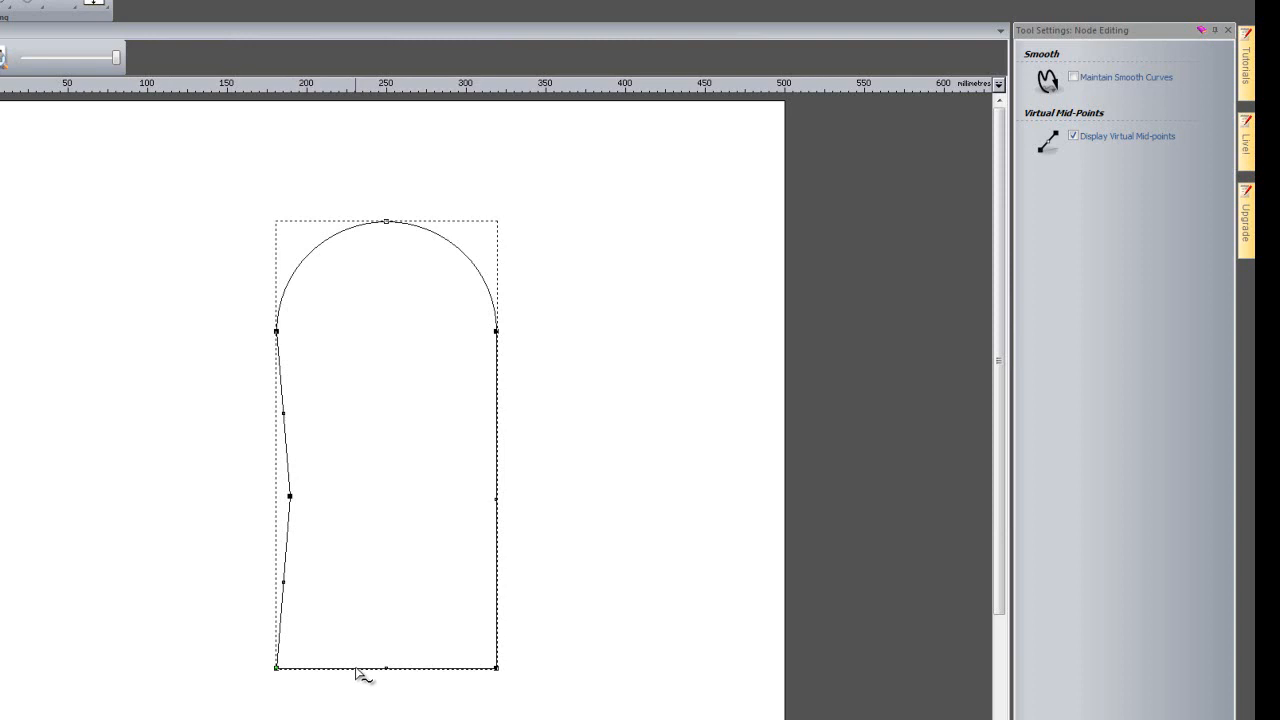
{"action": "key", "text": "a"}
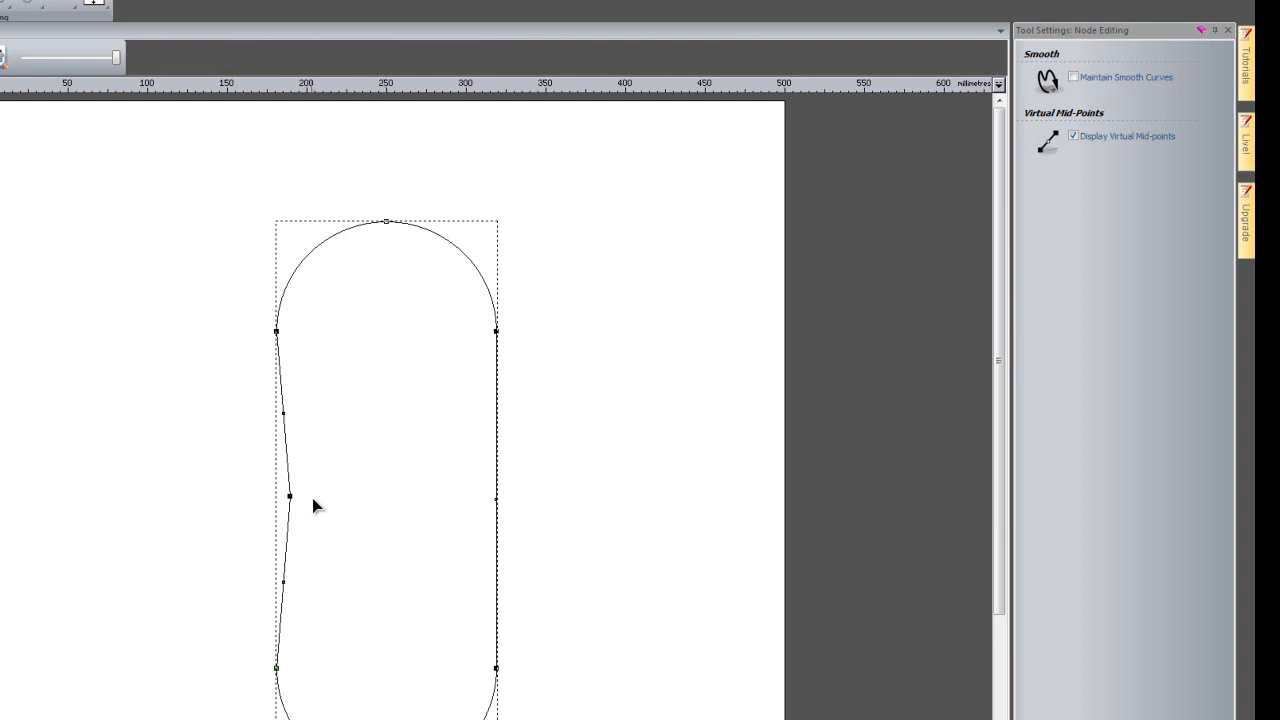
Pull the right edge's virtual mid-point slightly inward to form a waist opposite the left one
{"action": "scroll", "coordinate": [496, 381], "scroll_direction": "down", "scroll_amount": 2}
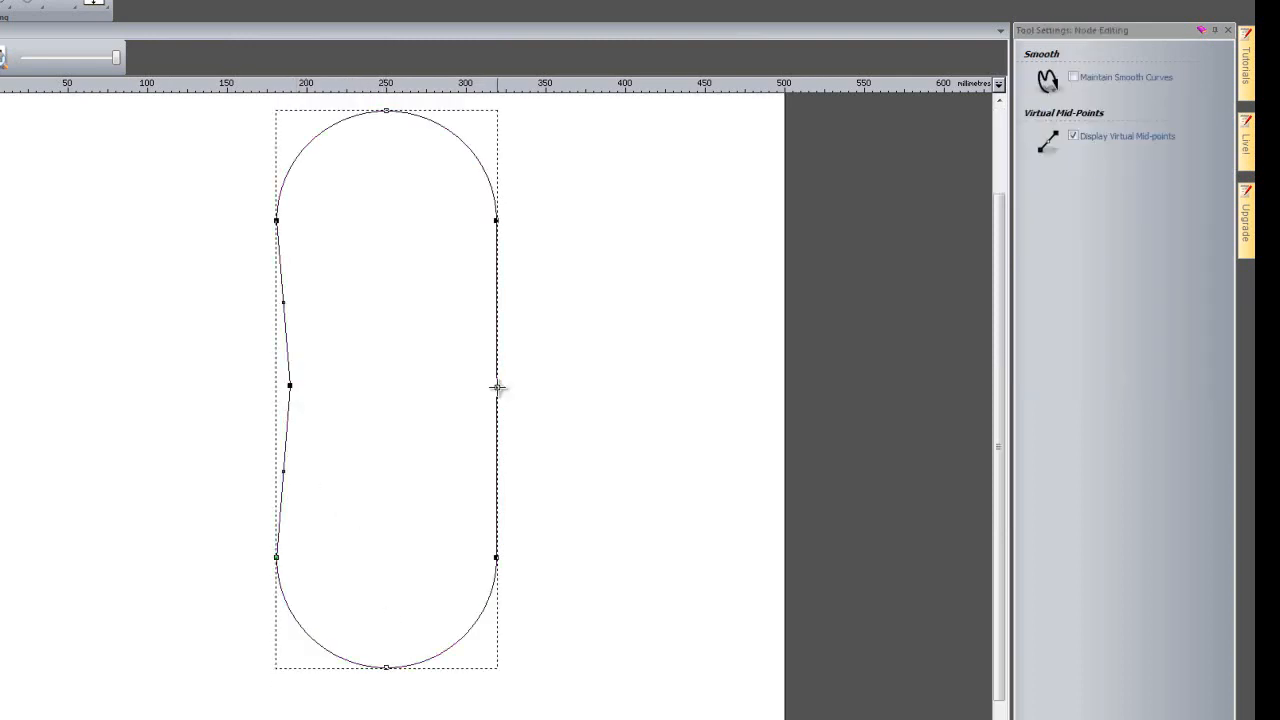
{"action": "left_click_drag", "start_coordinate": [497, 387], "coordinate": [489, 386]}
{"action": "left_click", "coordinate": [540, 381]}
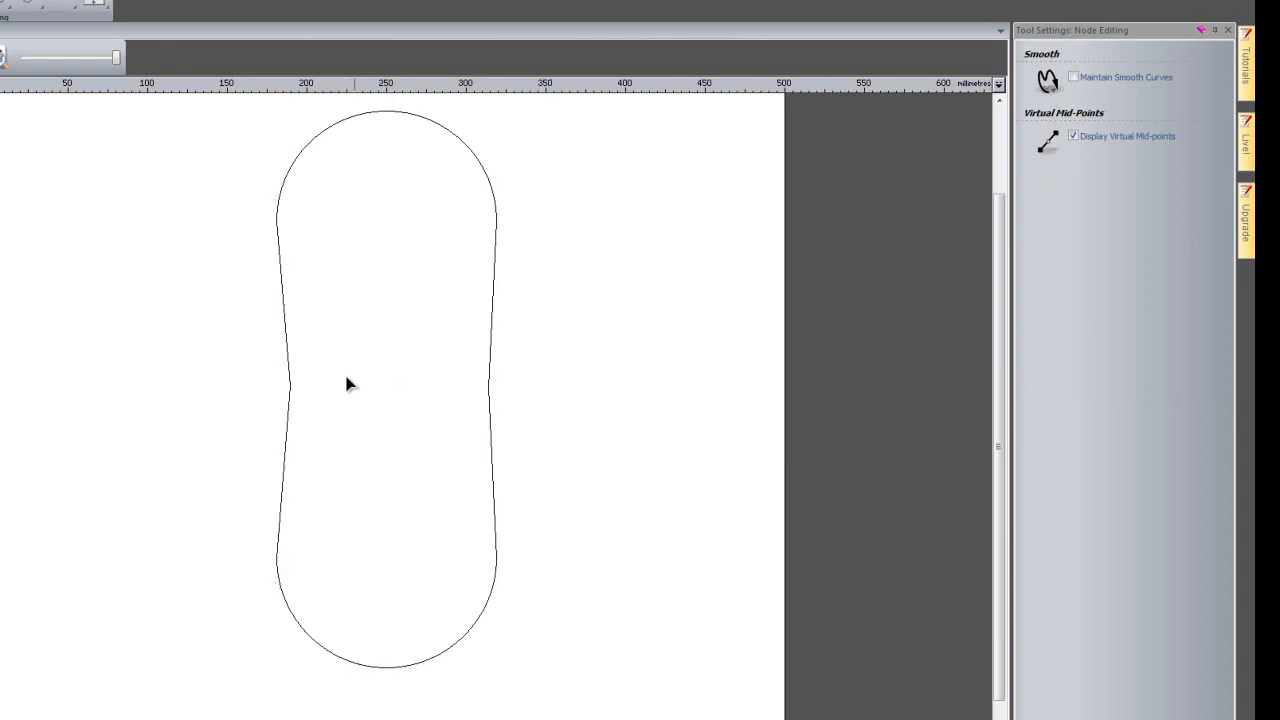
Select the left and right waist nodes together and smooth them
{"action": "left_click_drag", "start_coordinate": [218, 316], "coordinate": [526, 431]}
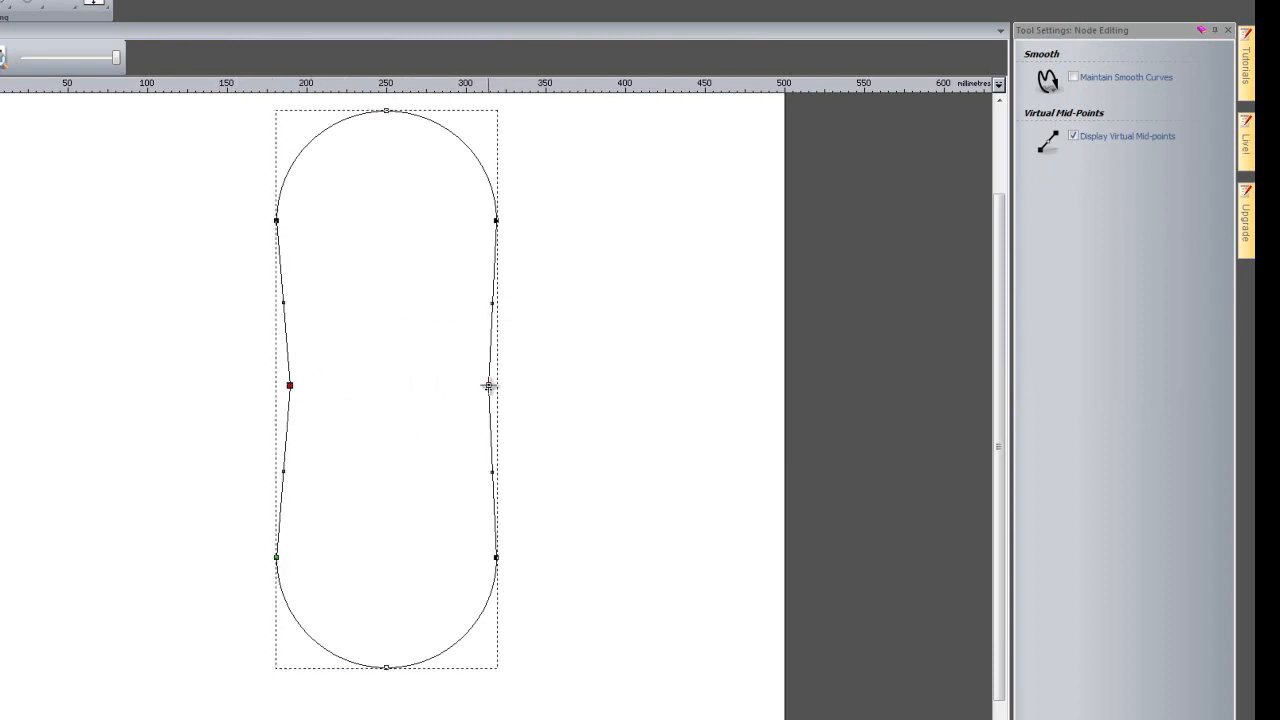
{"action": "left_click", "coordinate": [488, 386]}
{"action": "left_click_drag", "start_coordinate": [253, 356], "coordinate": [527, 417]}
Try shifting both waist nodes to the right without and with Maintain Smooth Curves, undoing each move
{"action": "left_click_drag", "start_coordinate": [290, 386], "coordinate": [448, 386]}
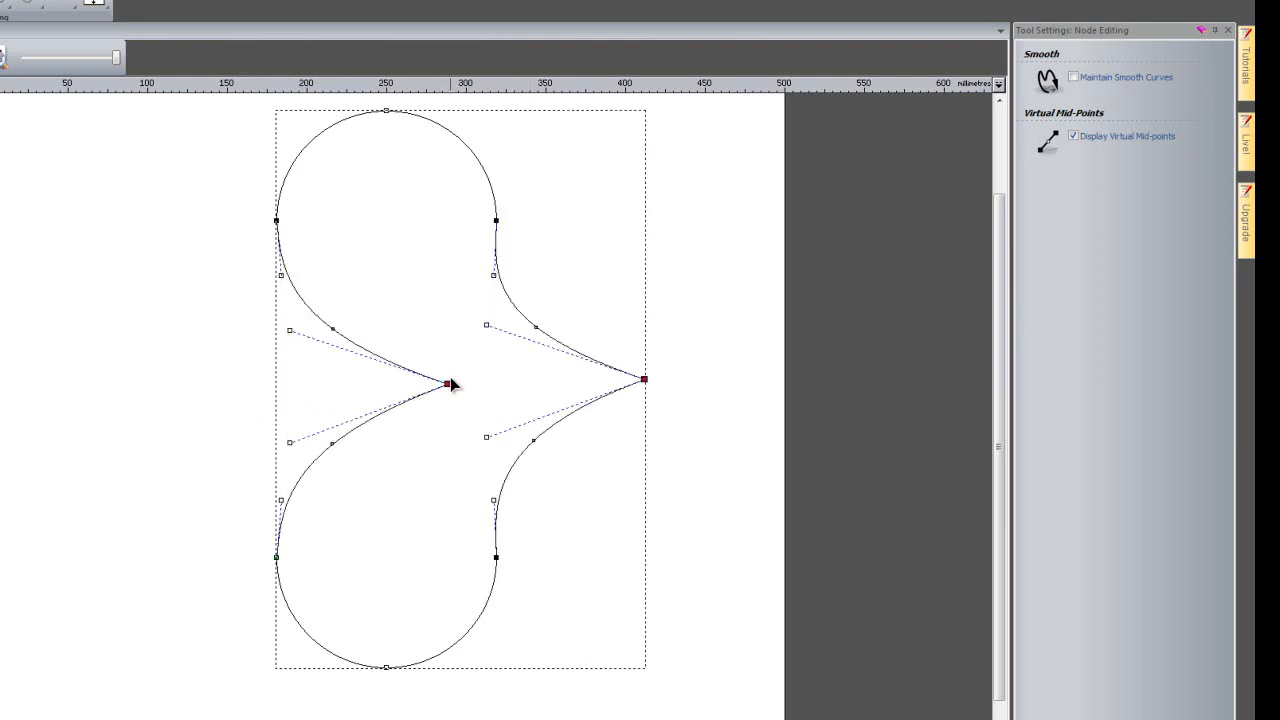
{"action": "key", "text": "ctrl+z"}
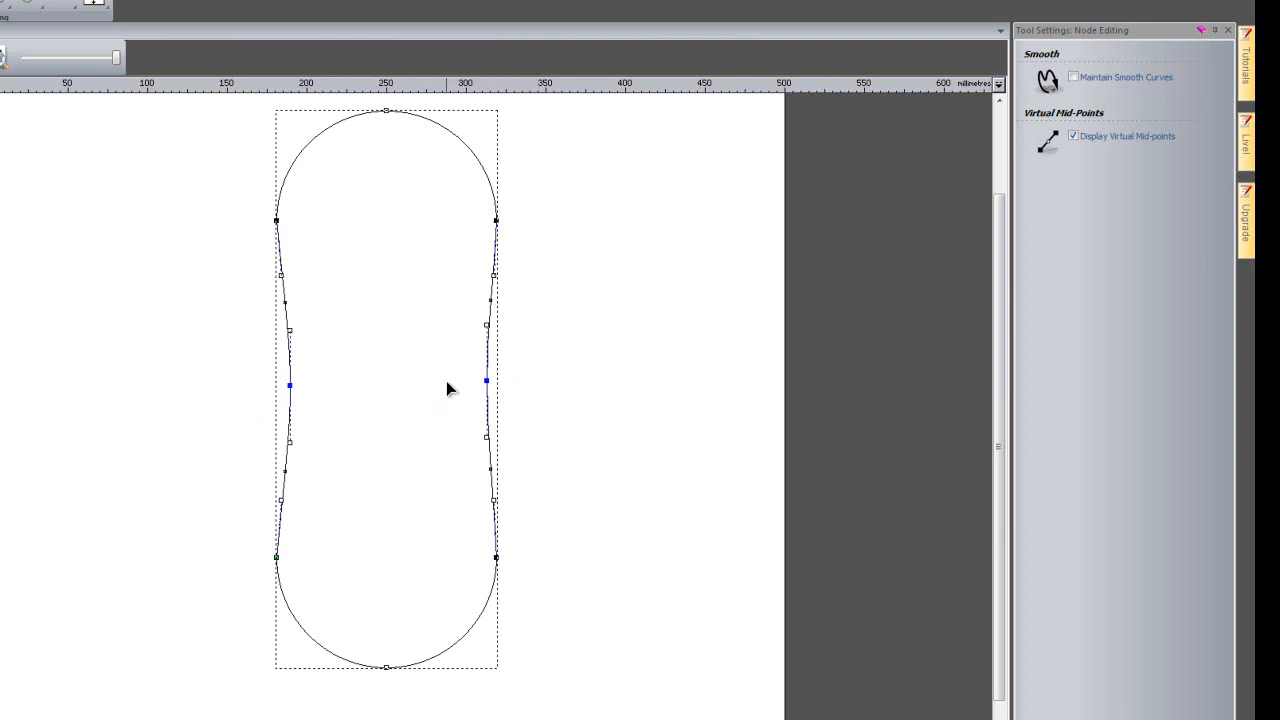
{"action": "left_click", "coordinate": [1073, 78]}
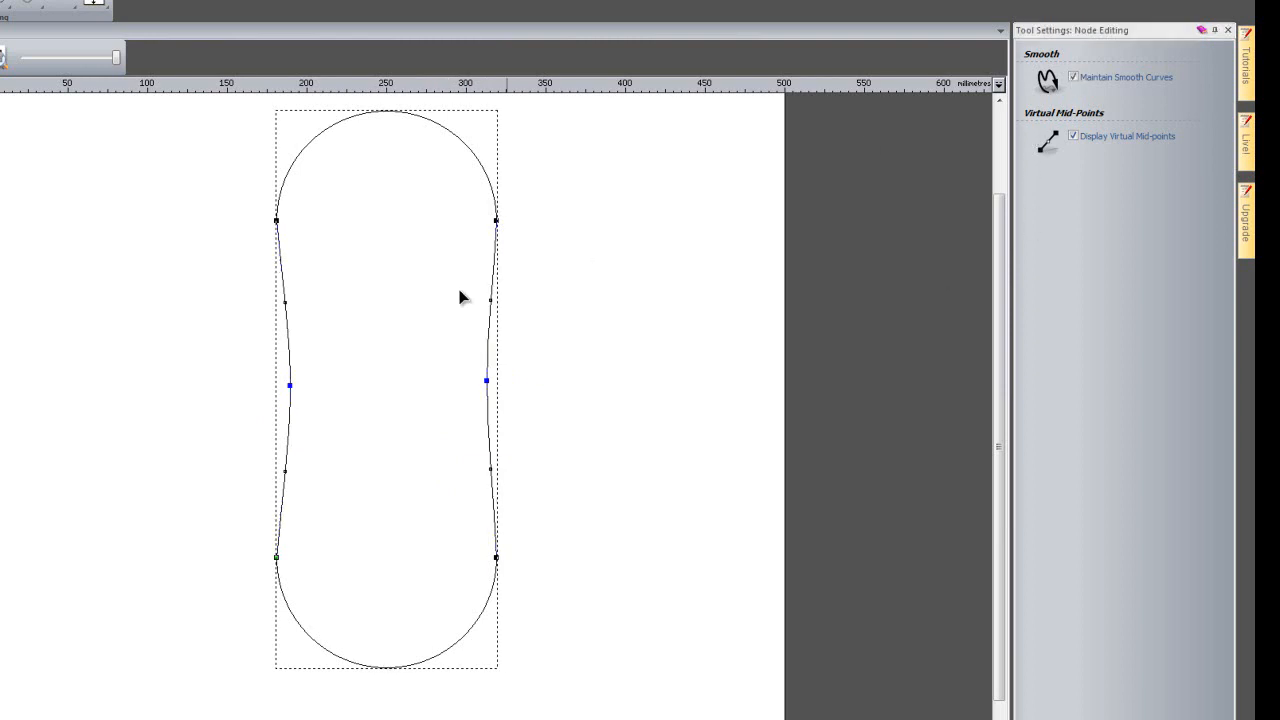
{"action": "left_click_drag", "start_coordinate": [248, 370], "coordinate": [543, 434]}
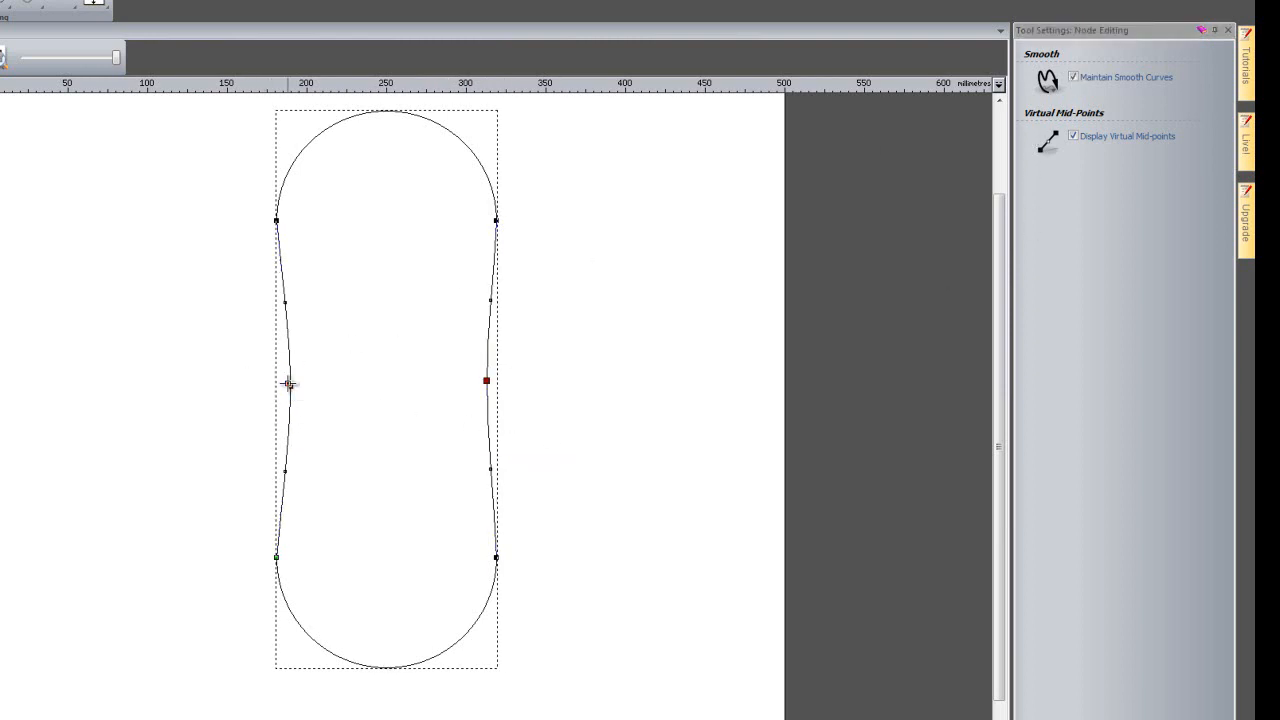
{"action": "left_click_drag", "start_coordinate": [289, 384], "coordinate": [530, 388]}
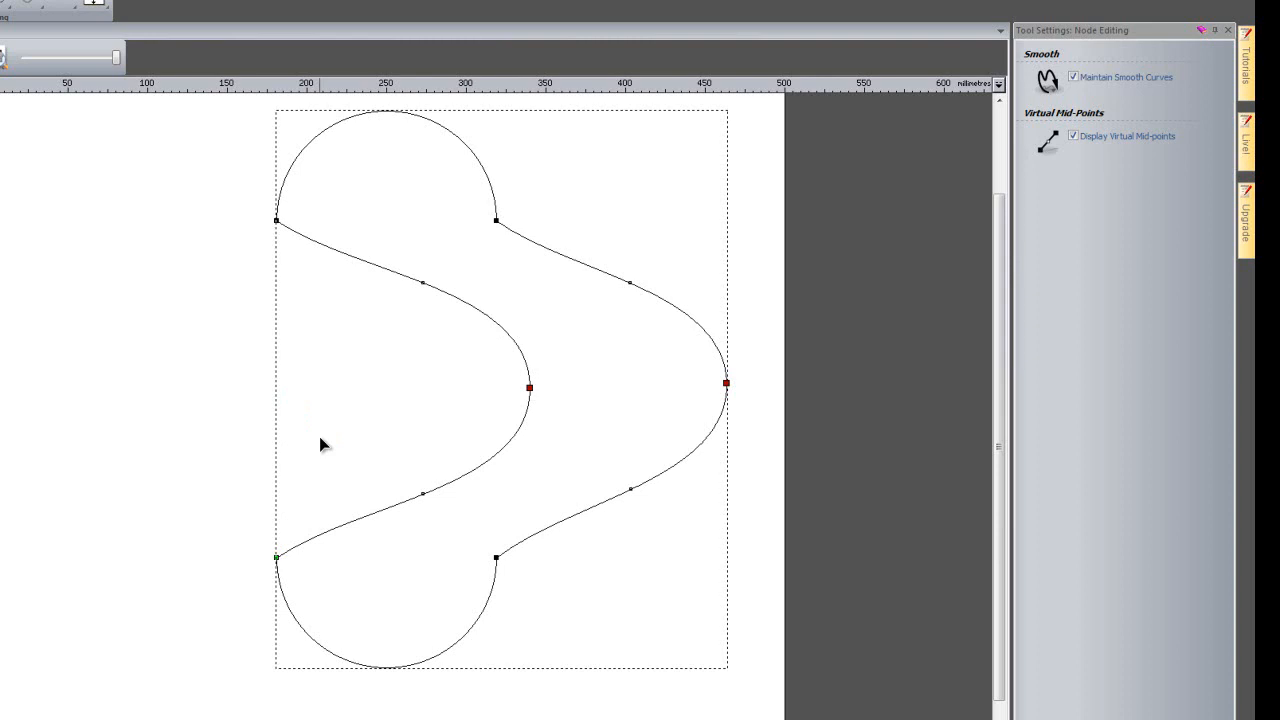
{"action": "key", "text": "ctrl+z"}
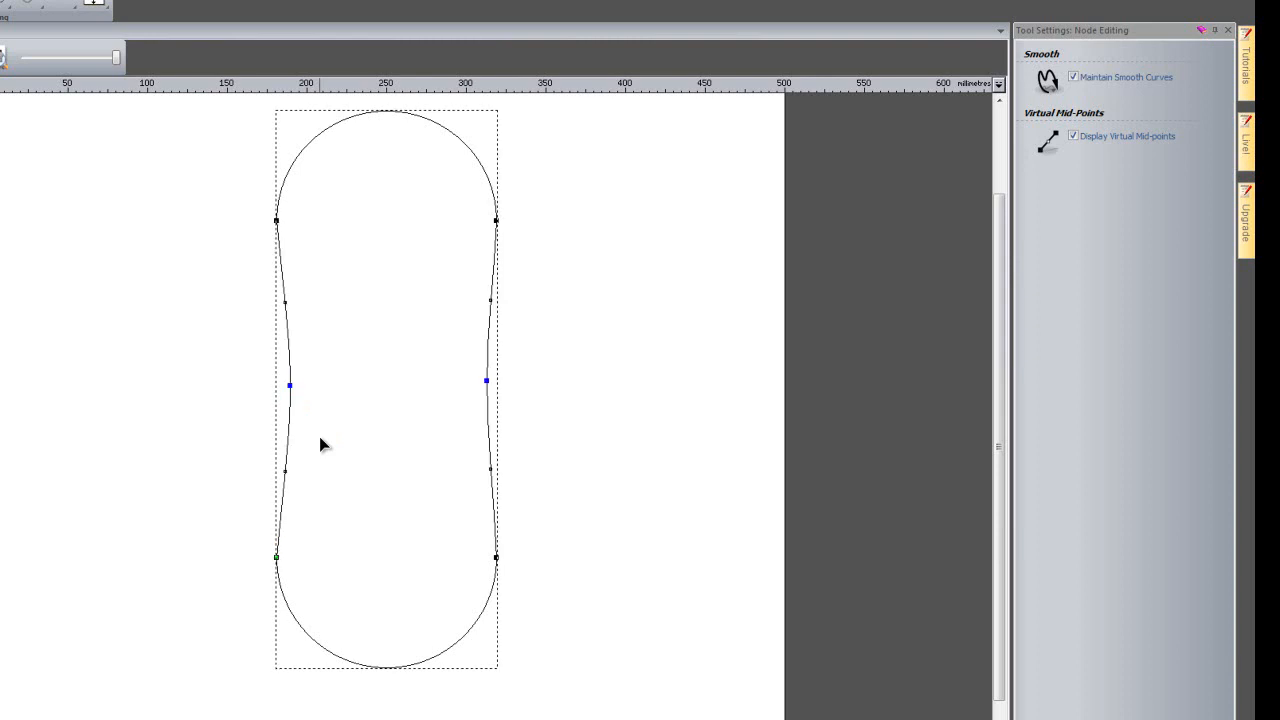
Turn off Maintain Smooth Curves and move both waist nodes about 95 mm to the right, forming sharp points
{"action": "left_click_drag", "start_coordinate": [228, 342], "coordinate": [524, 438]}
{"action": "left_click", "coordinate": [1073, 77]}
{"action": "left_click_drag", "start_coordinate": [487, 380], "coordinate": [485, 370]}
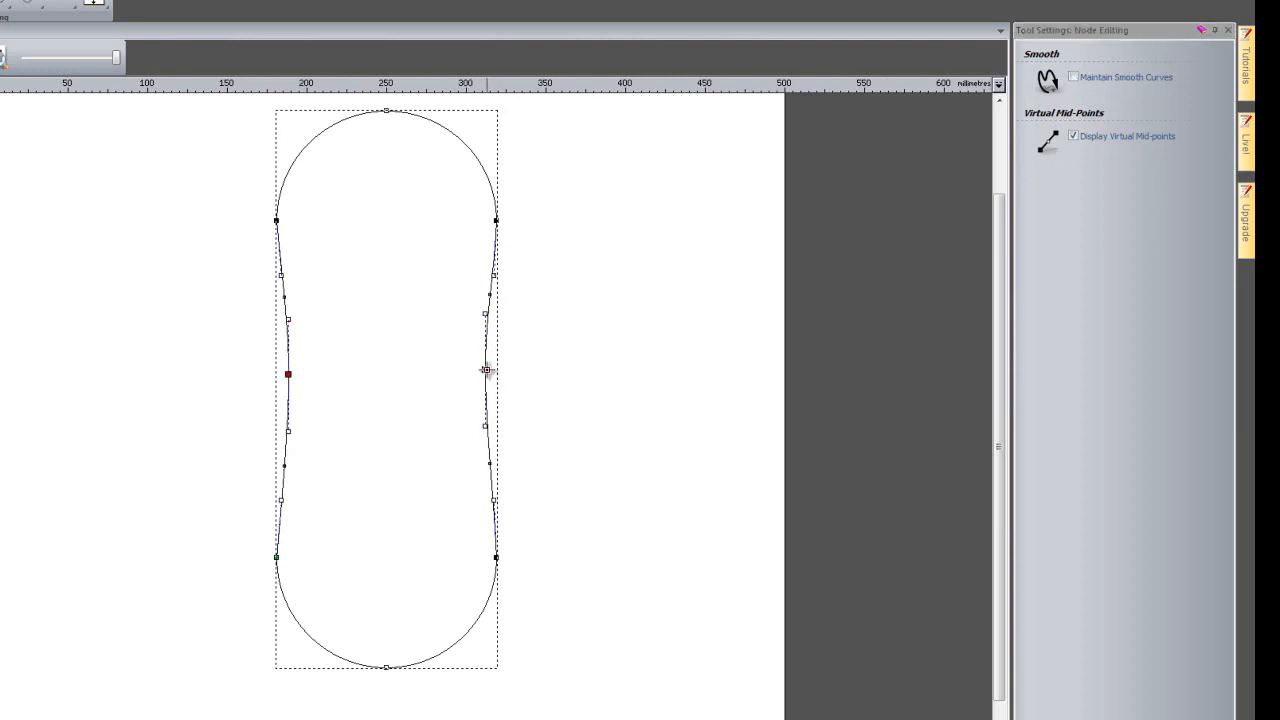
{"action": "left_click_drag", "start_coordinate": [690, 385], "coordinate": [637, 380]}
{"action": "left_click", "coordinate": [610, 507]}
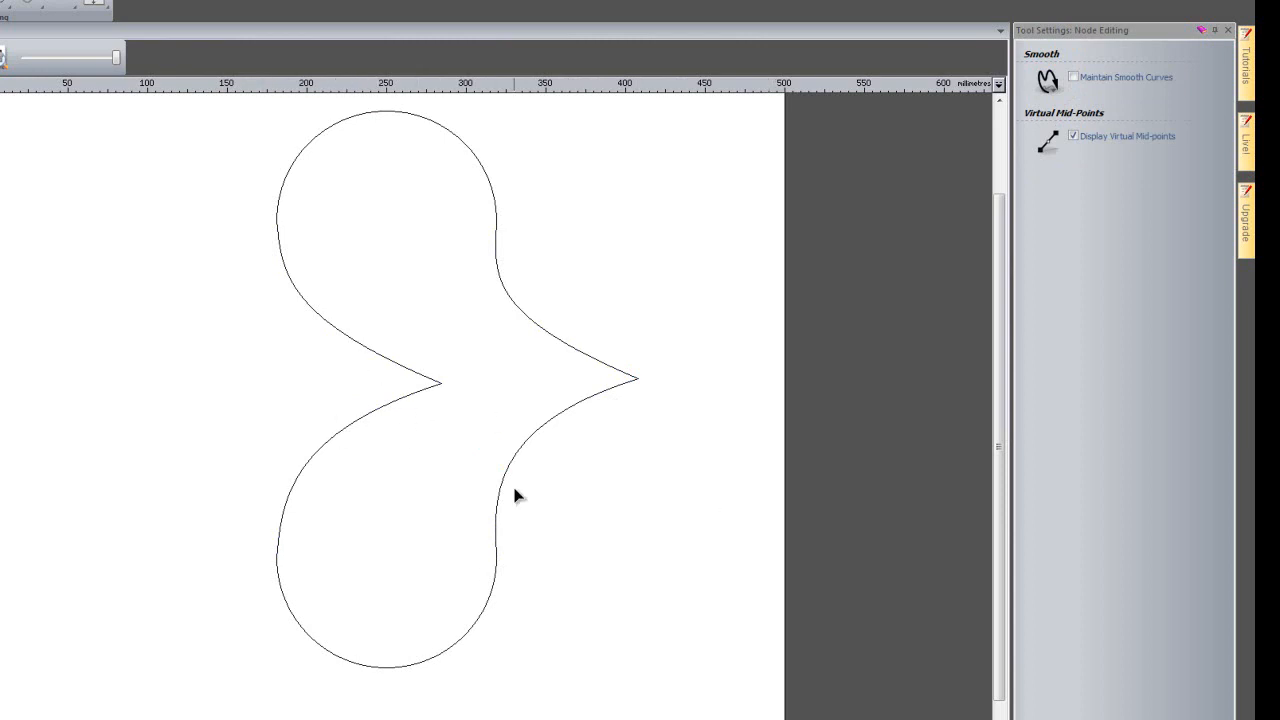
Remove the curved span between the right-hand point and the lower-right node
{"action": "left_click", "coordinate": [511, 458]}
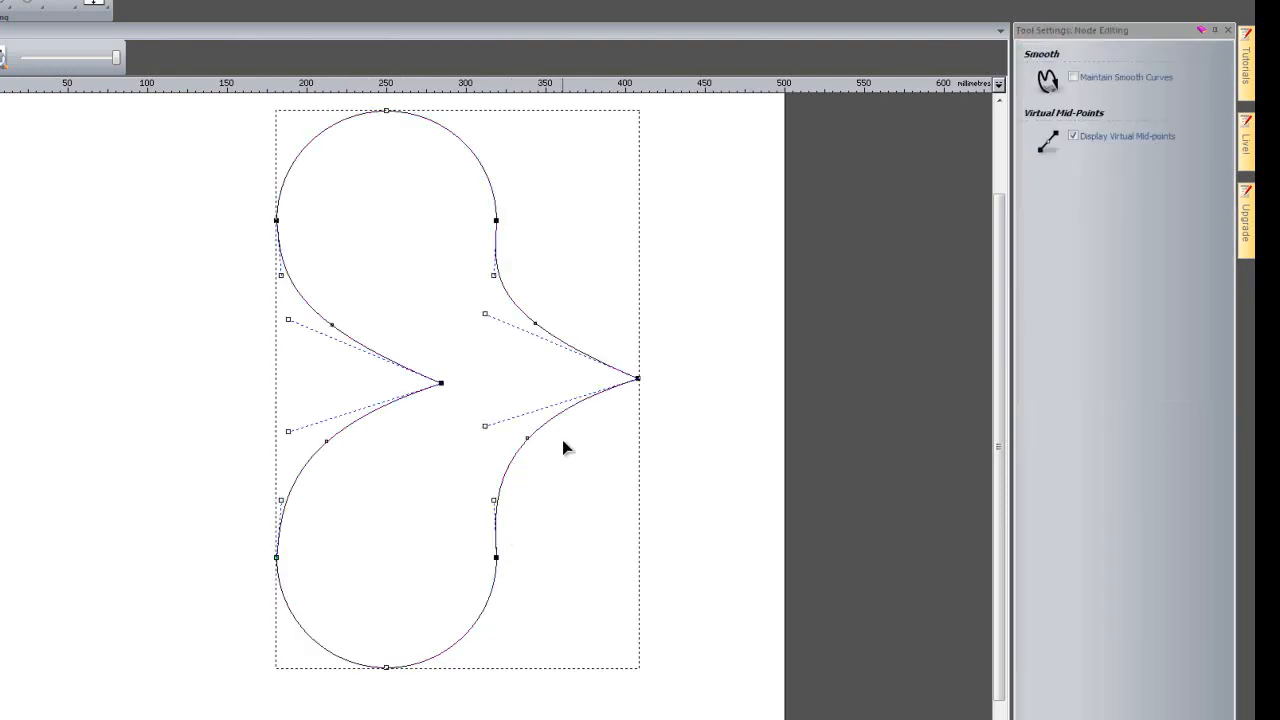
{"action": "key", "text": "r"}
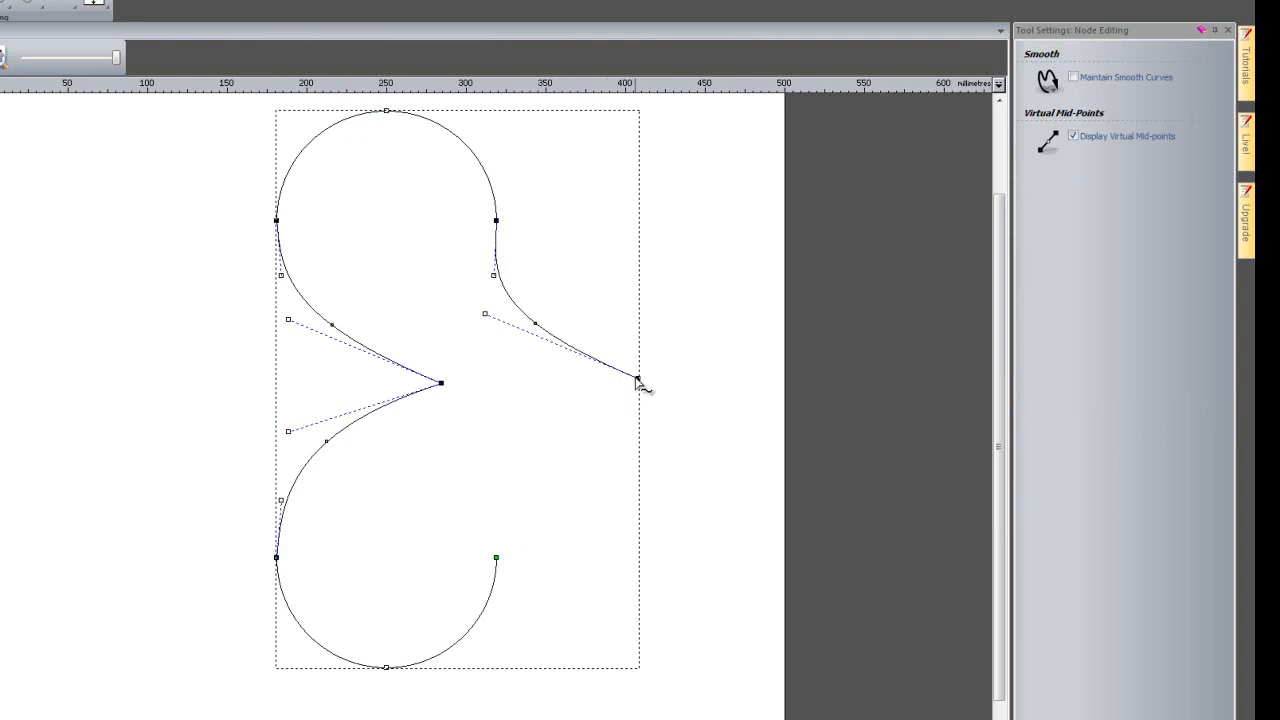
Cut the vector partway along the lower-left curve and delete the detached lower piece
{"action": "left_click", "coordinate": [291, 491]}
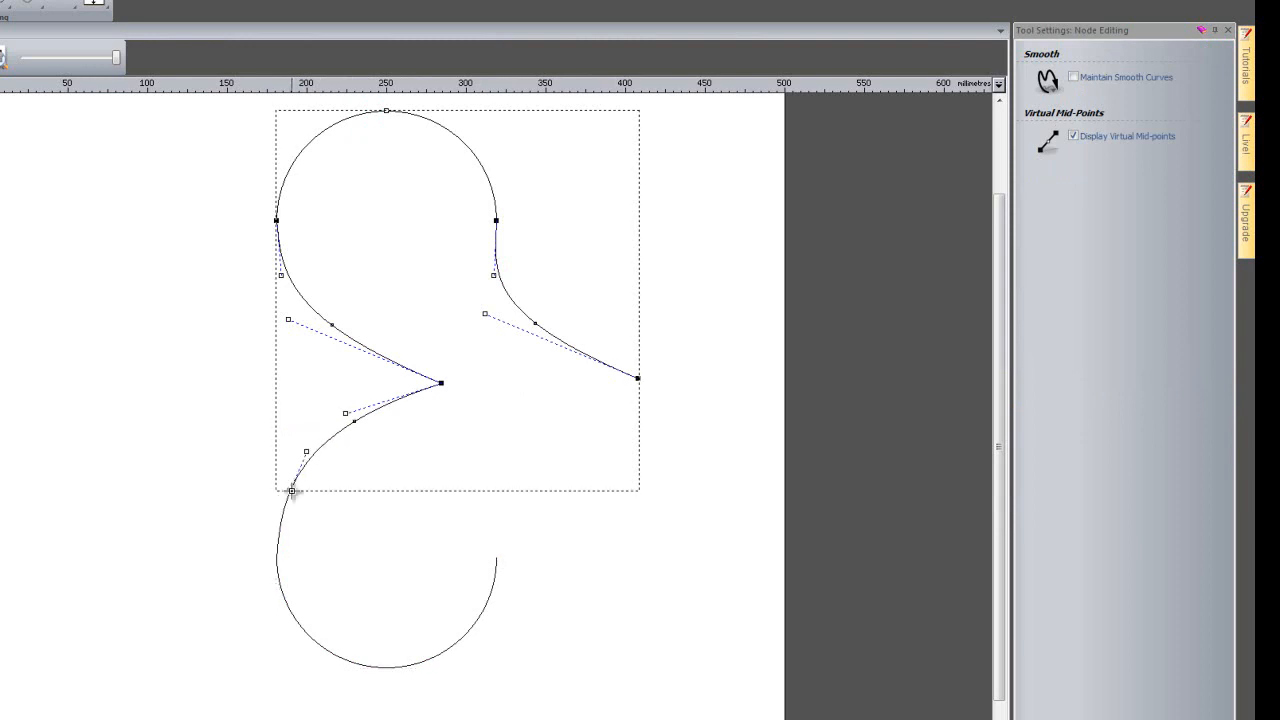
{"action": "left_click", "coordinate": [316, 555]}
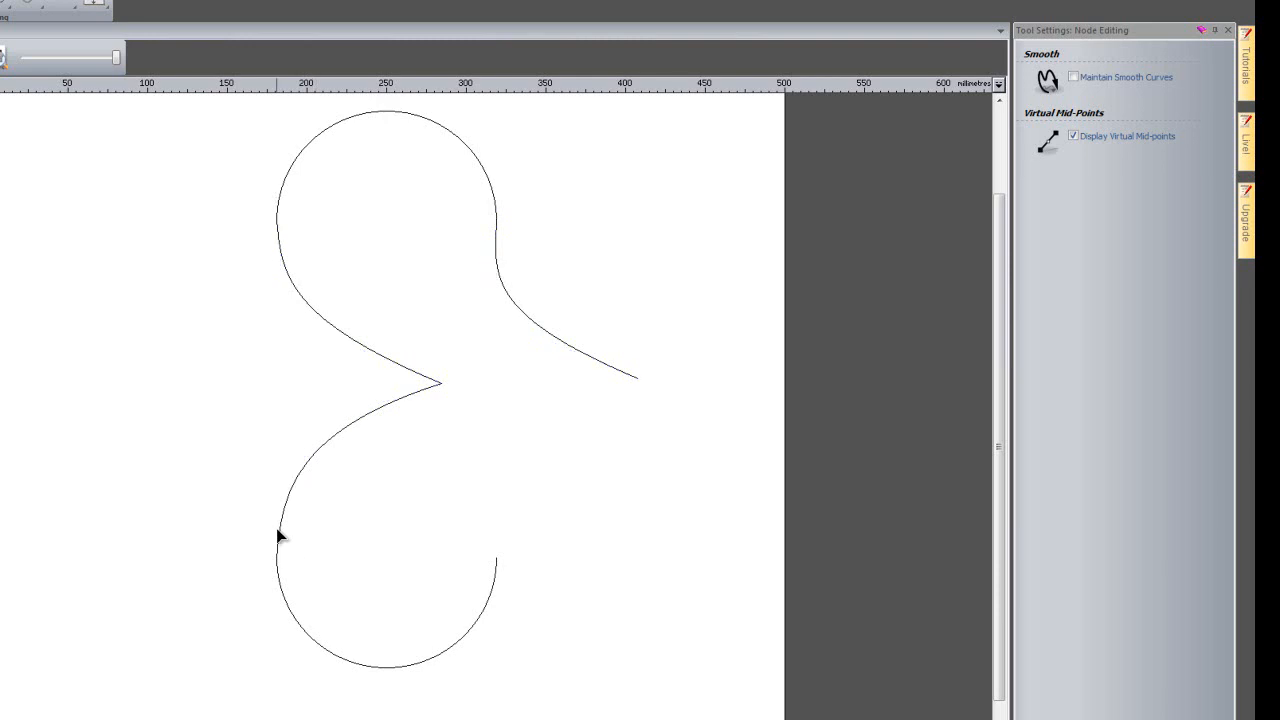
{"action": "key", "text": "n"}
{"action": "left_click", "coordinate": [280, 536]}
{"action": "key", "text": "Delete"}
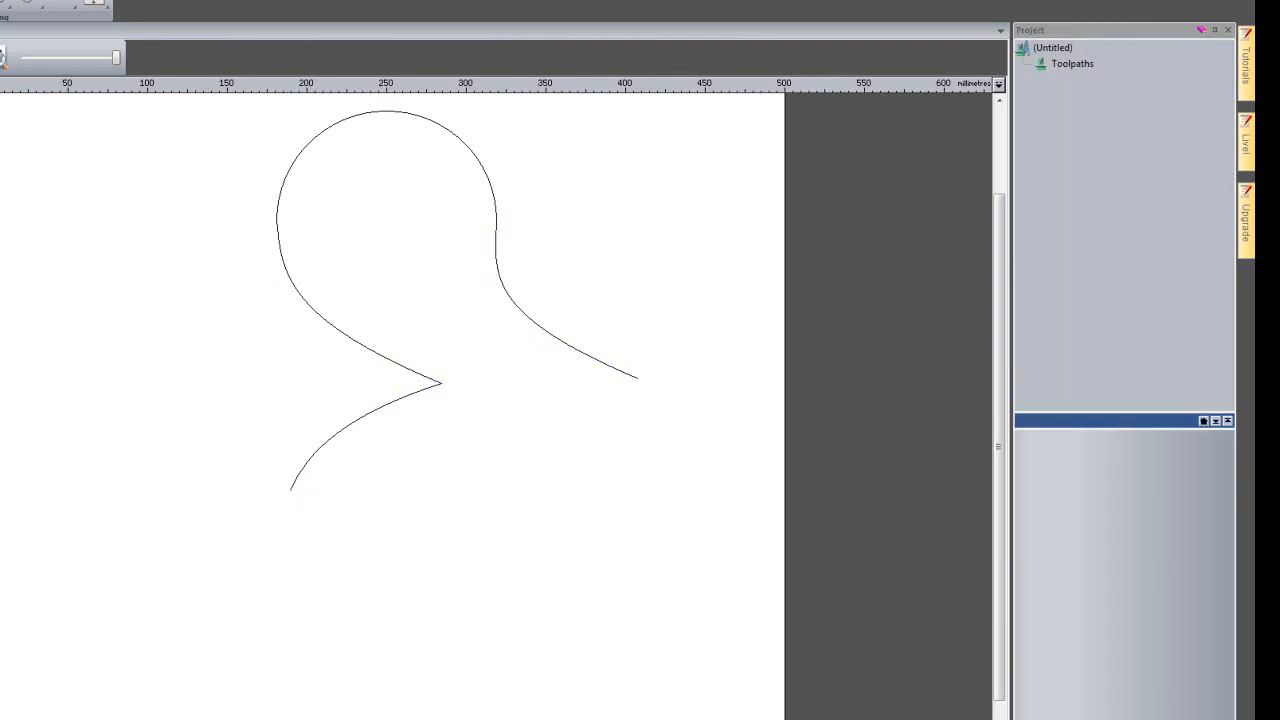
Draw a straight polyline joining the shape's two open ends, from the lower-left end to the right-hand point
{"action": "key", "text": "p"}
{"action": "left_click", "coordinate": [291, 489]}
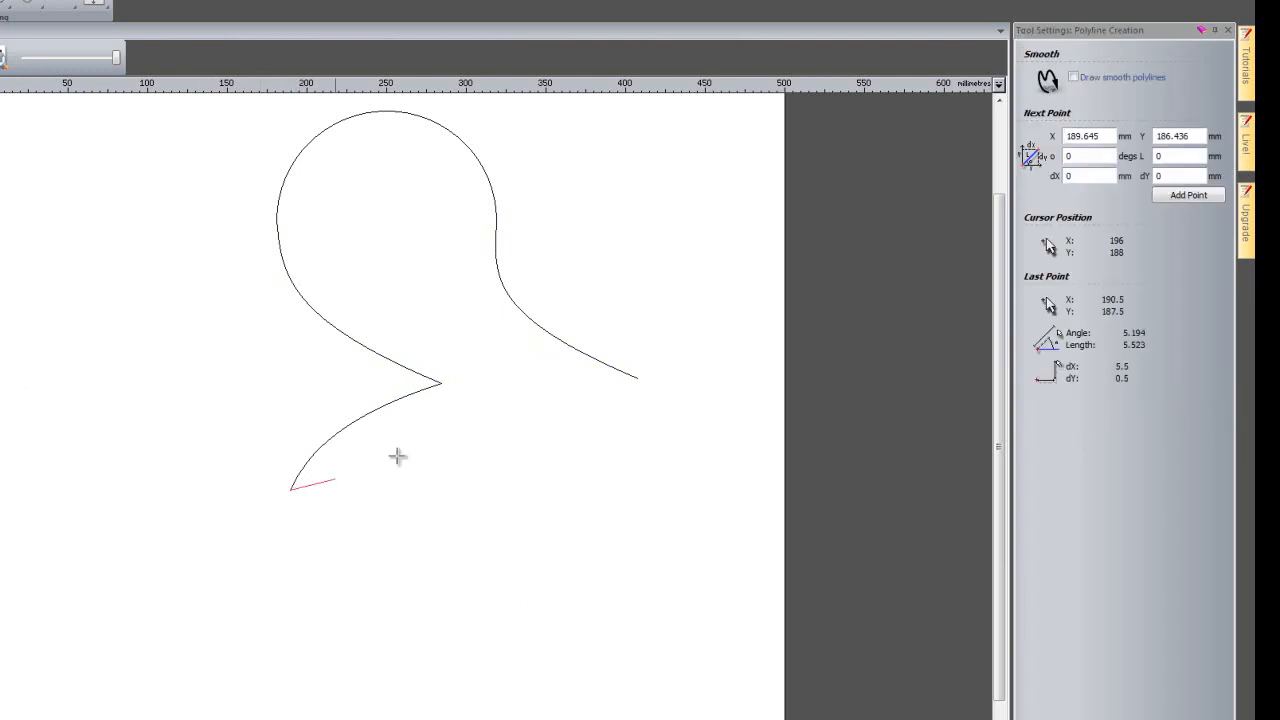
{"action": "left_click", "coordinate": [637, 378]}
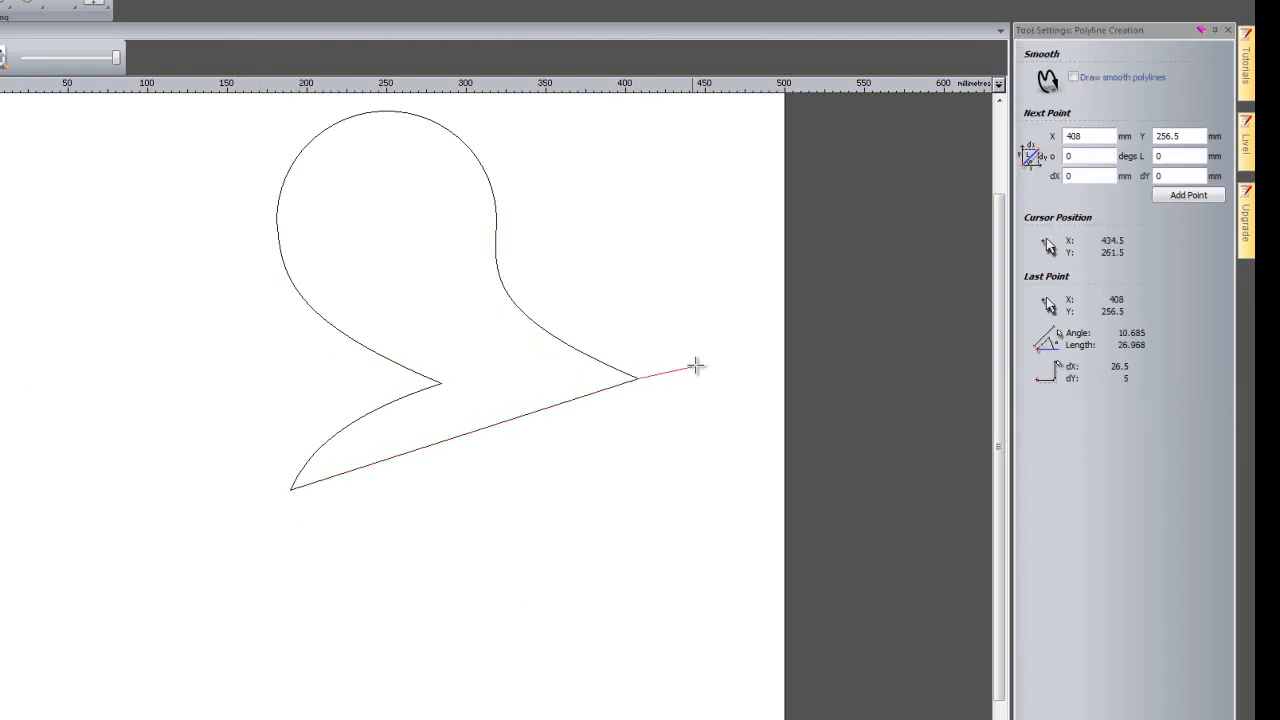
{"action": "key", "text": "Escape"}
{"action": "left_click", "coordinate": [705, 440]}
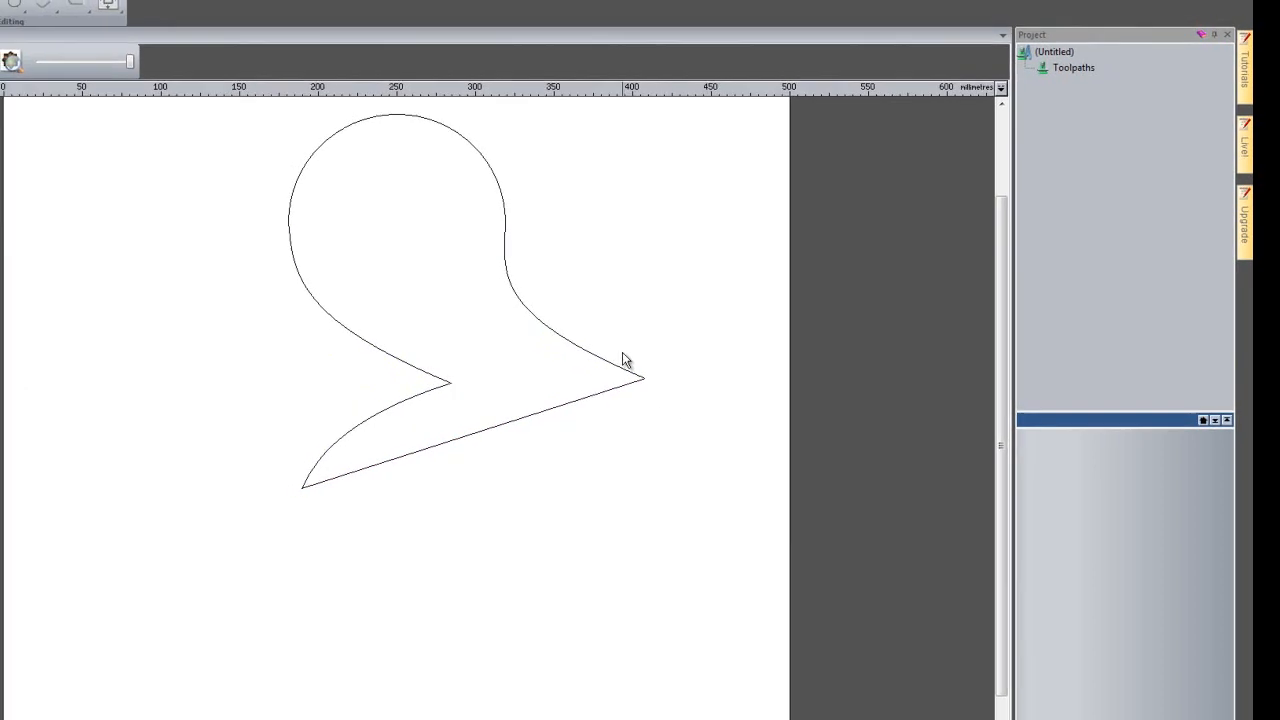
{"action": "scroll", "coordinate": [618, 352], "scroll_direction": "down", "scroll_amount": 1}
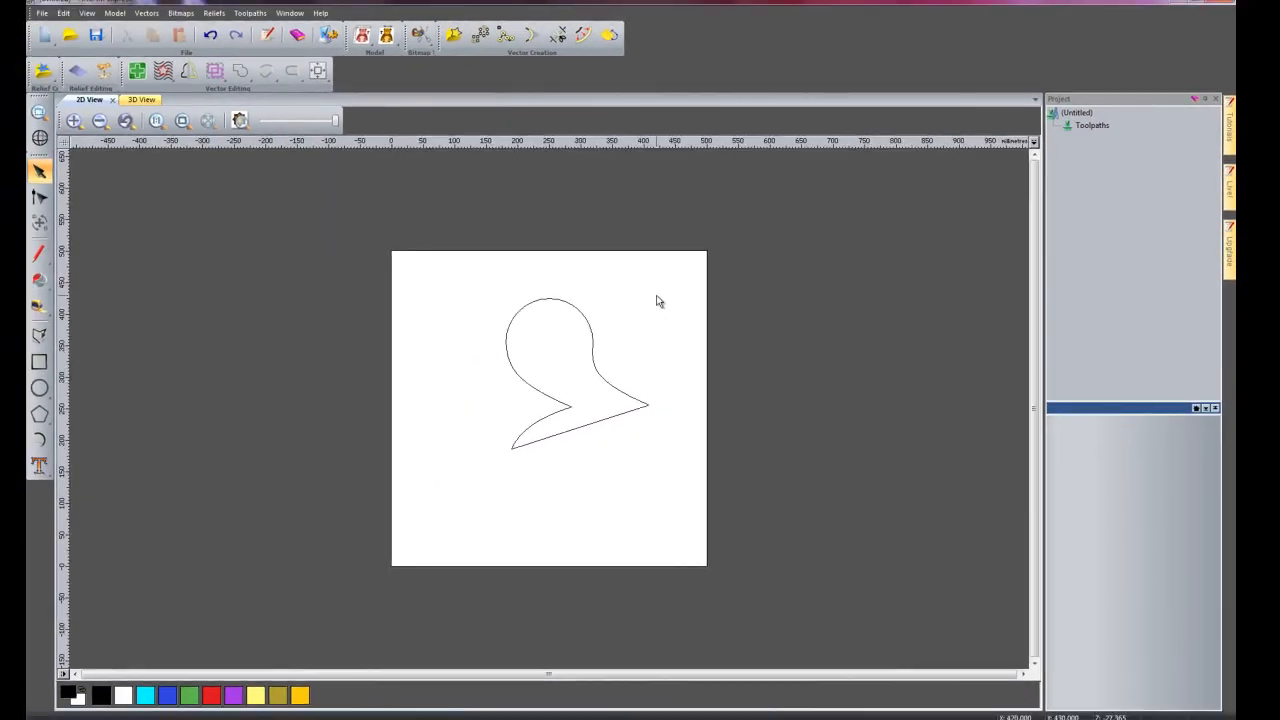